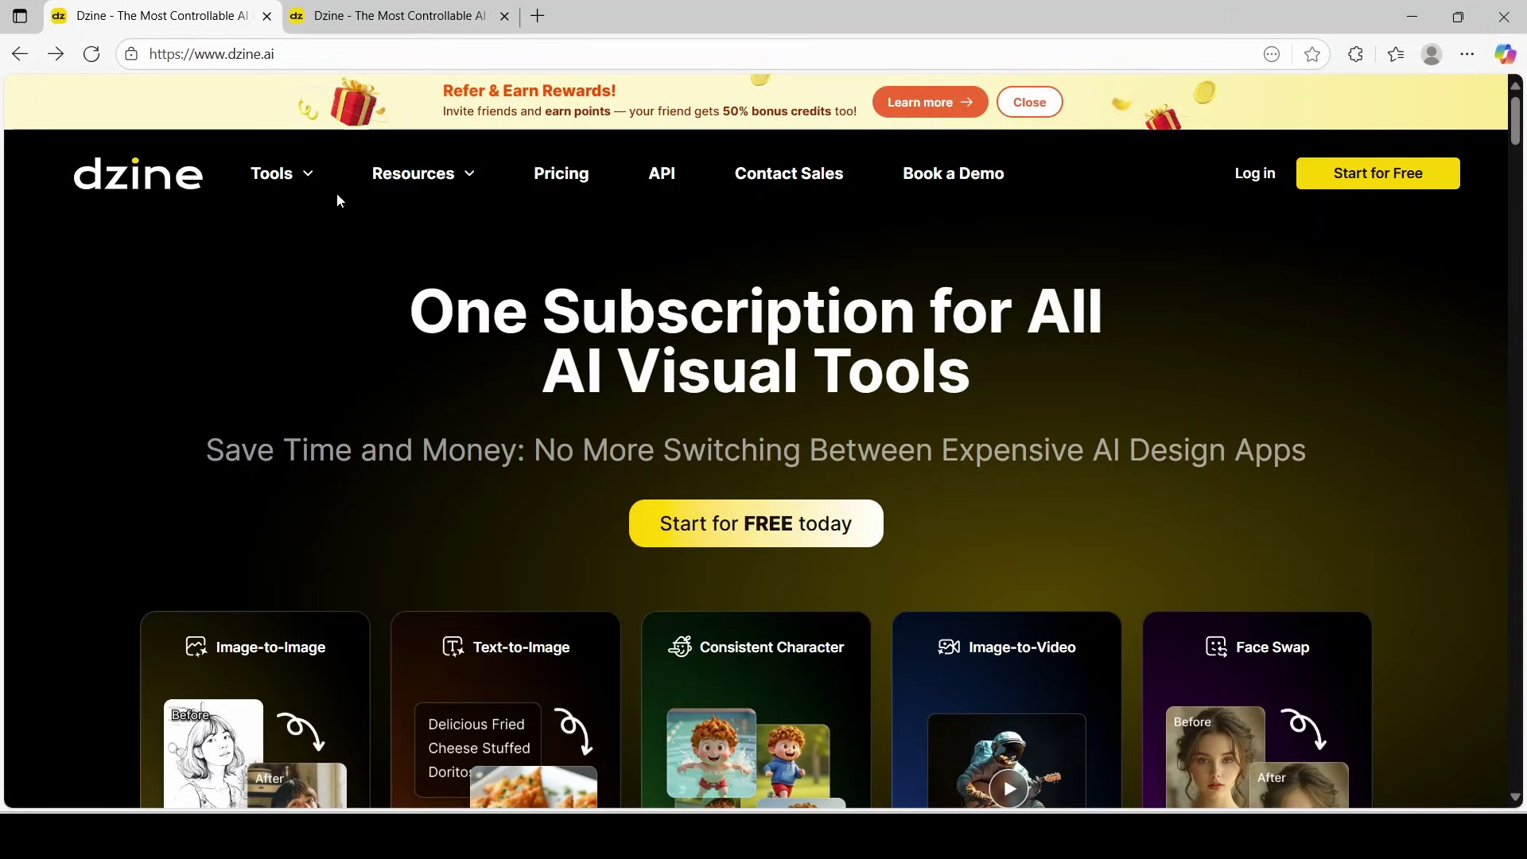
Browse the subscription plans on the pricing tab, then return to the Dzine home dashboard
key(ctrl+Tab)
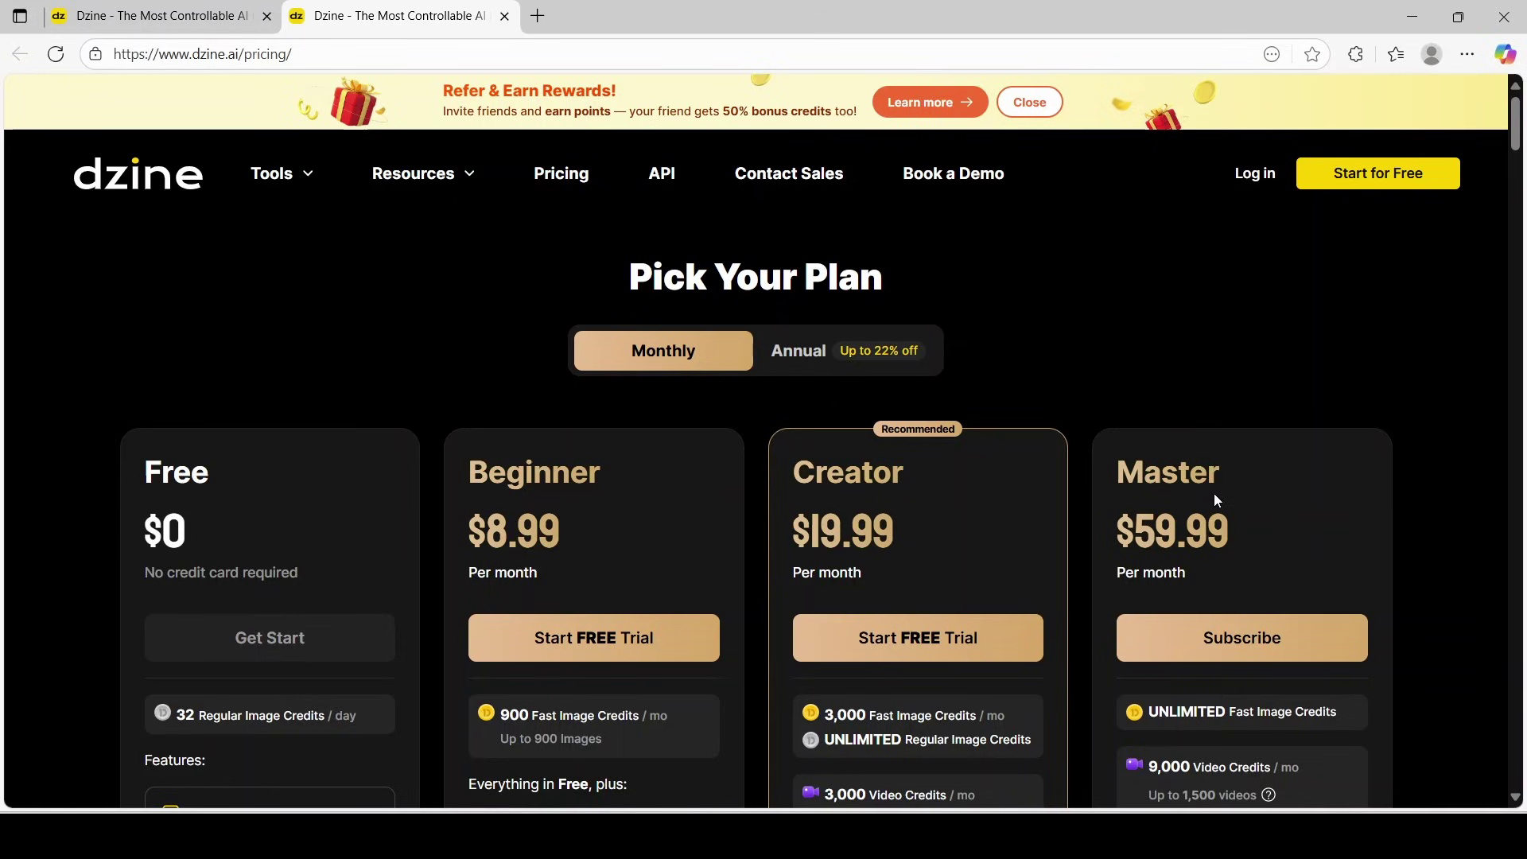
scroll(1210, 485, down, 3)
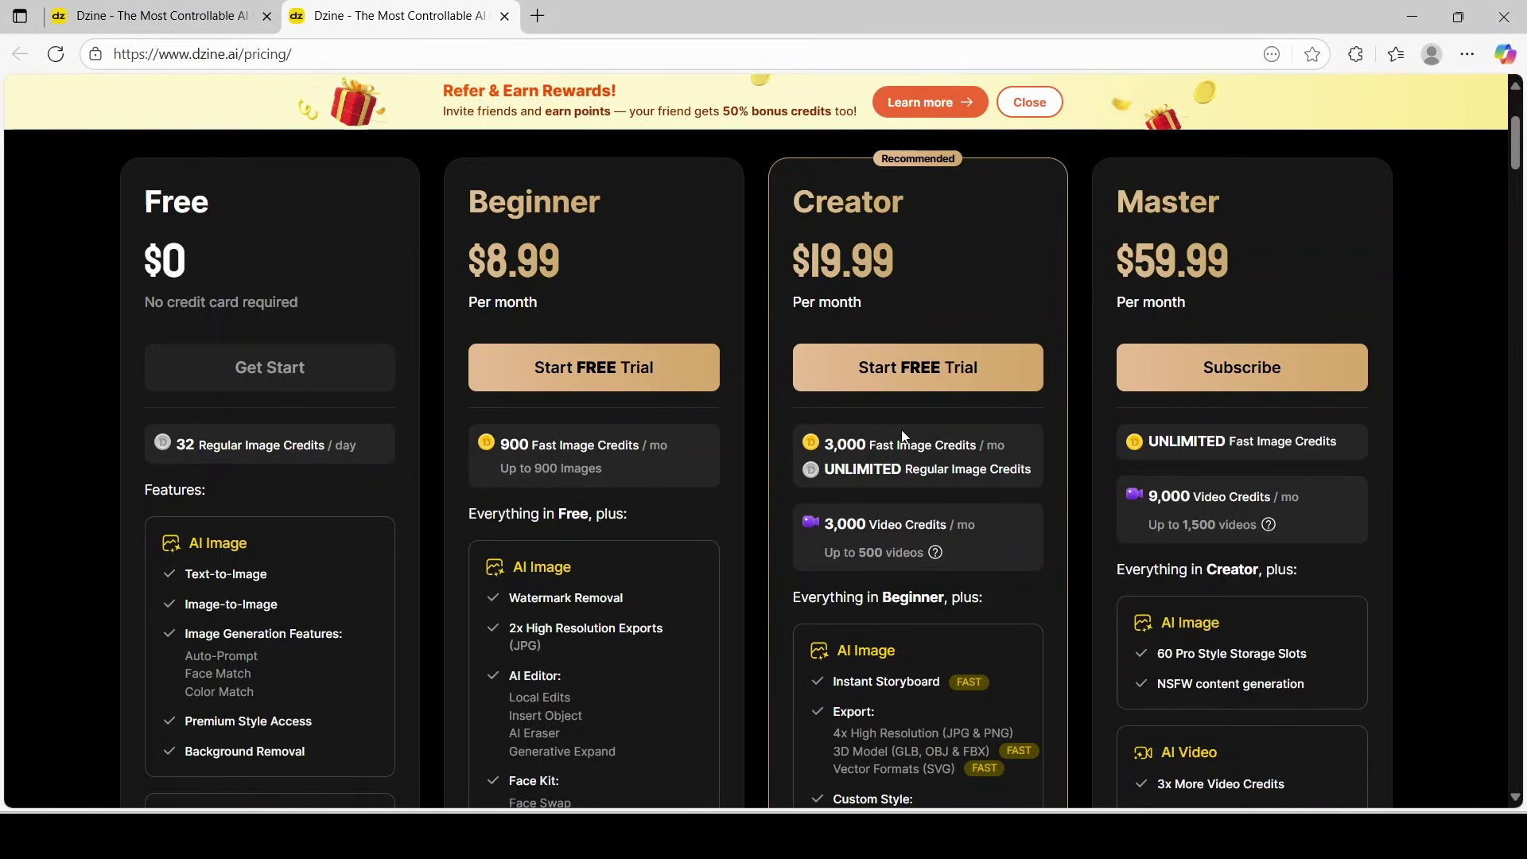
click(937, 374)
key(ctrl+Tab)
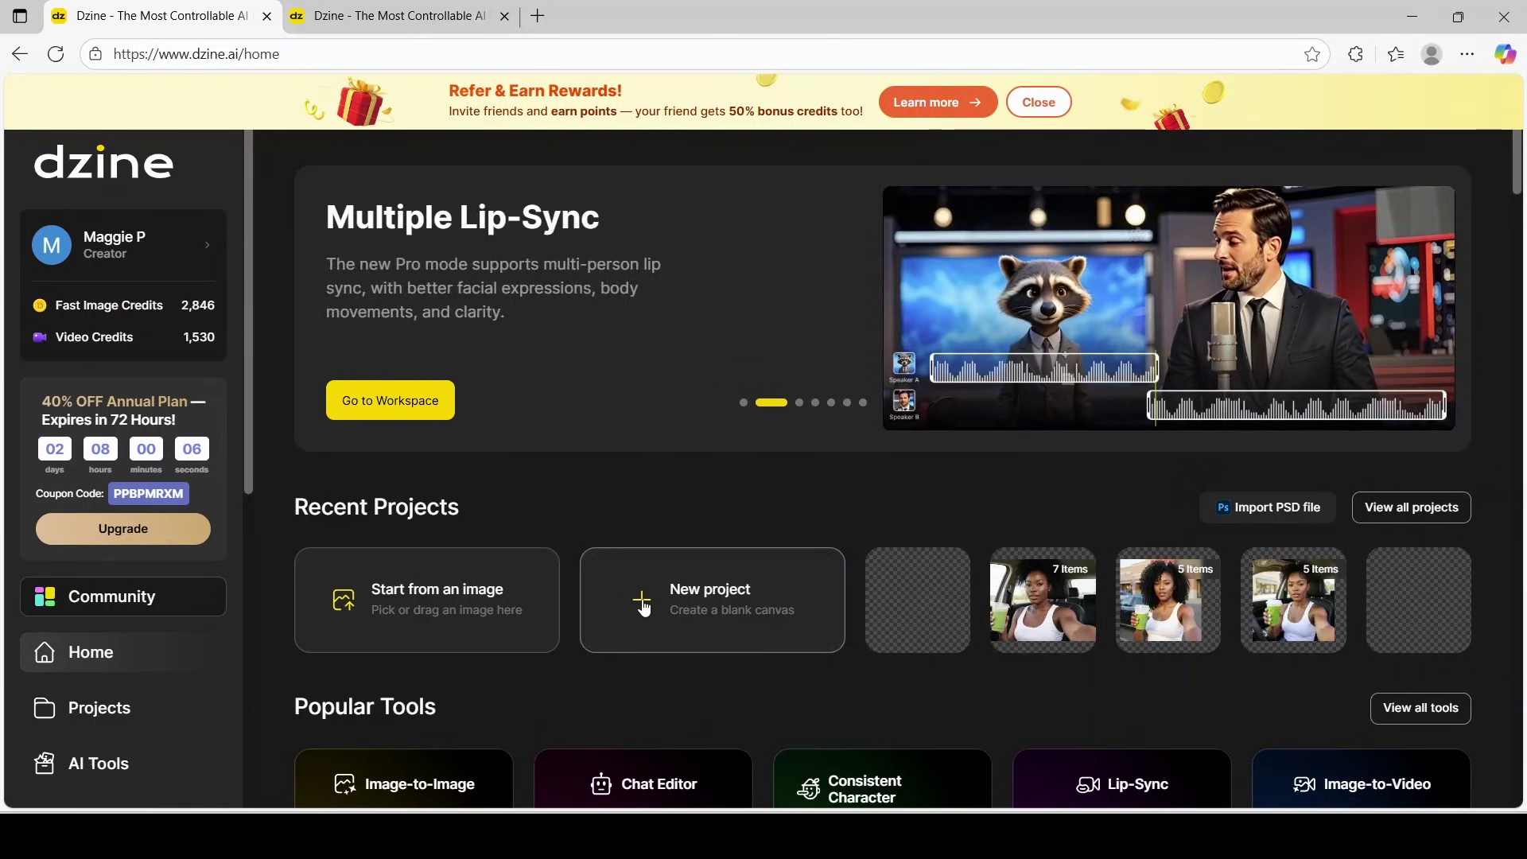
Create a new blank project named Maggie on a 16:9 canvas of 1536×864
click(642, 612)
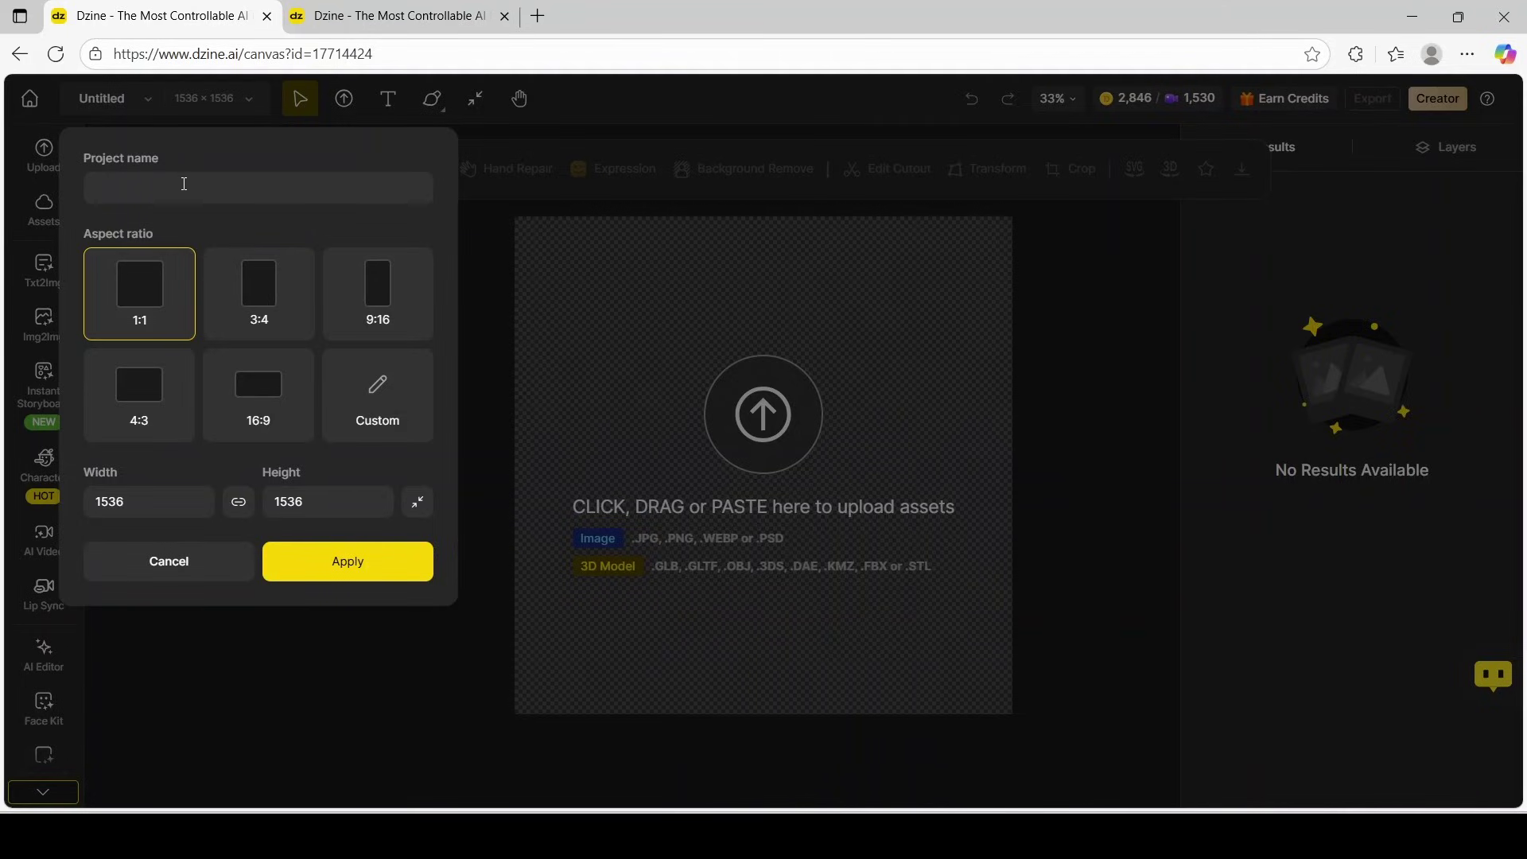
text(Maggie)
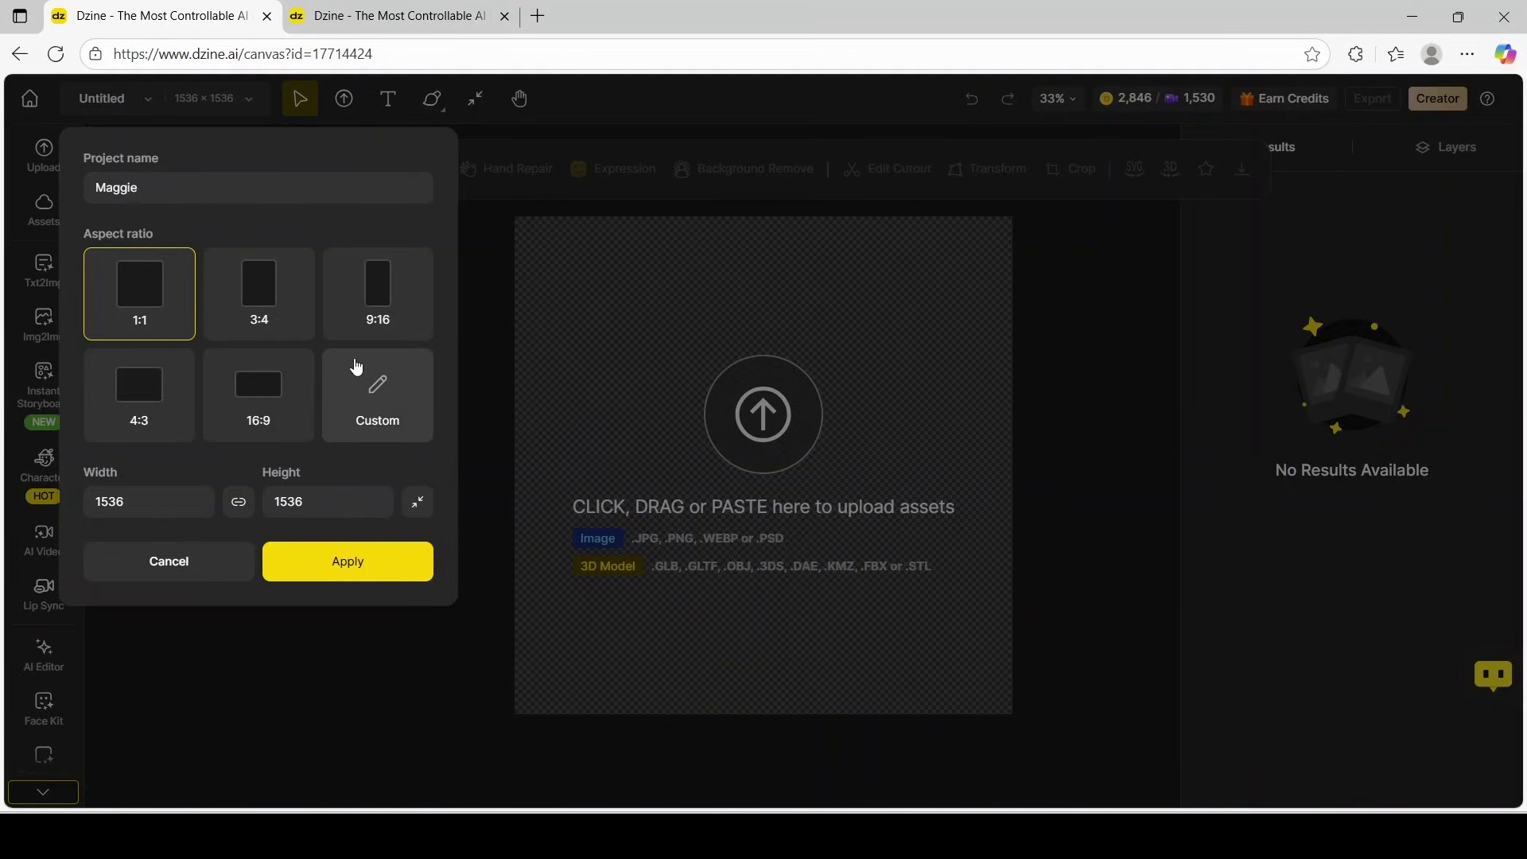
click(241, 398)
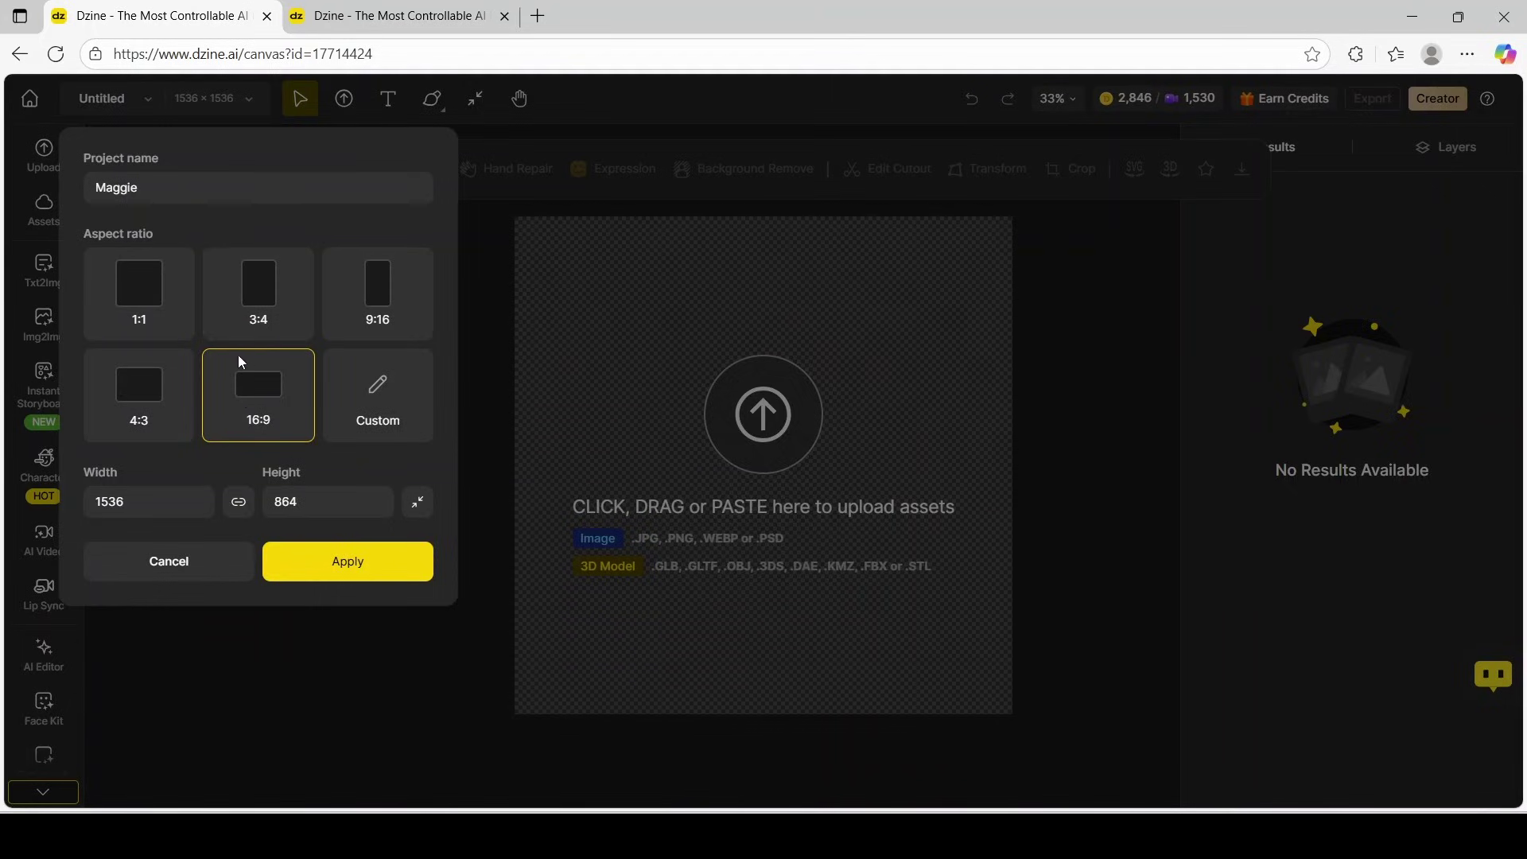
click(357, 571)
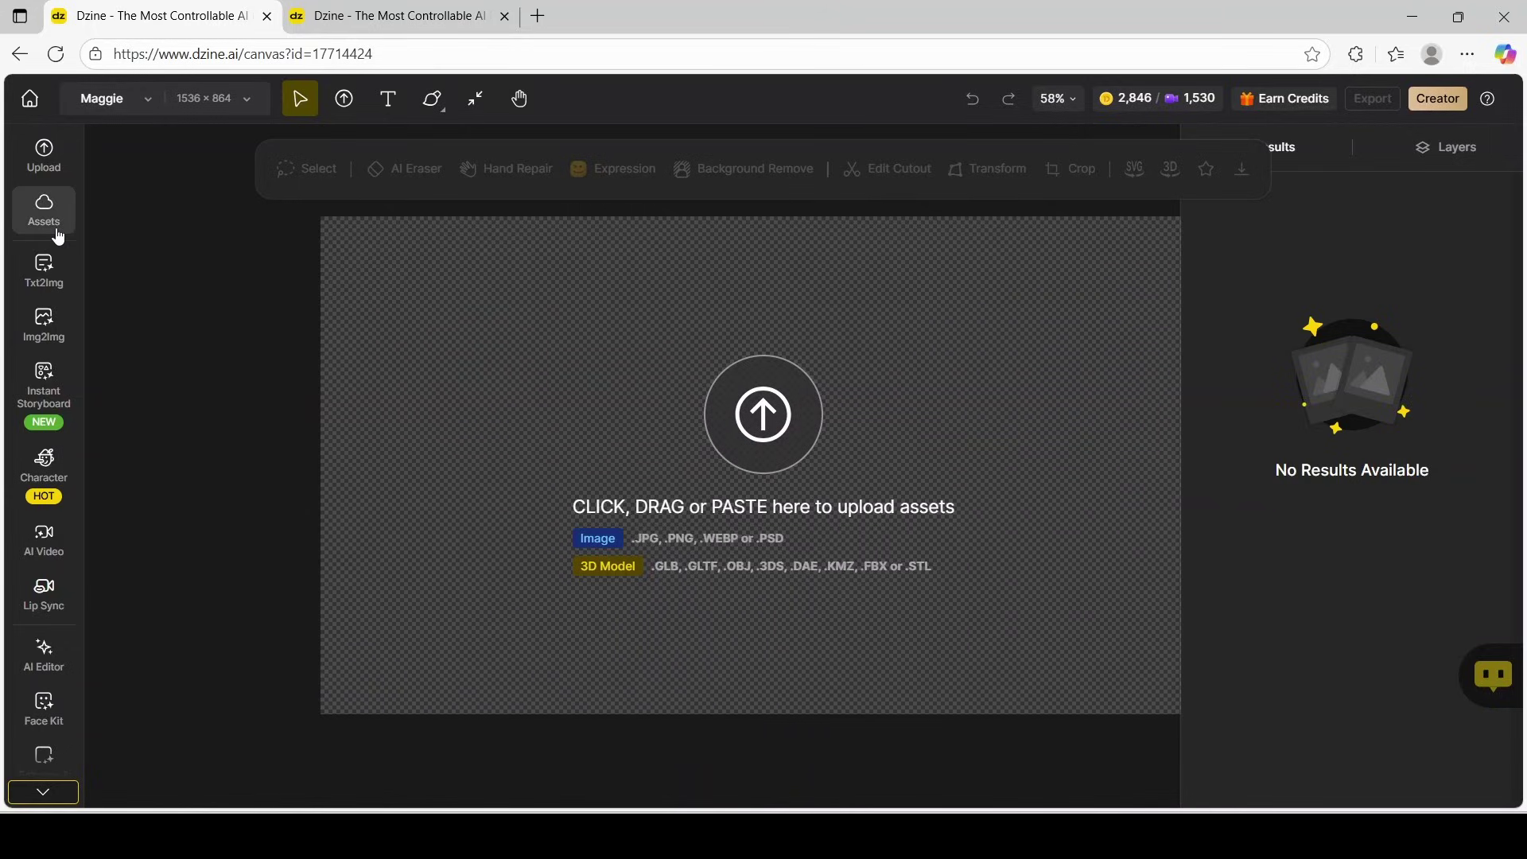
Open the Character tools and choose Build Your Character in Quick Mode
click(43, 472)
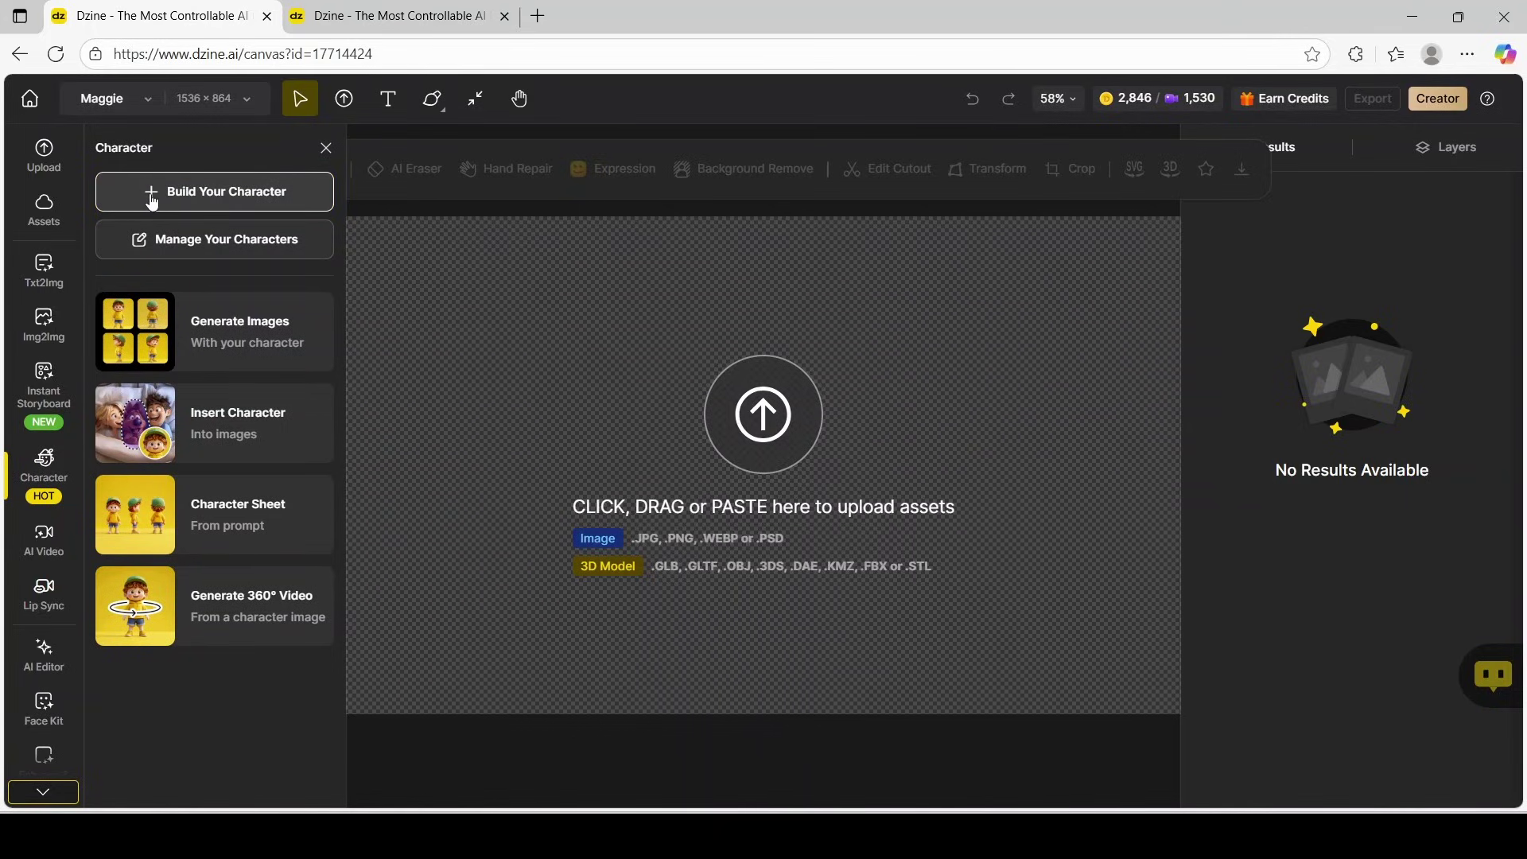
click(198, 197)
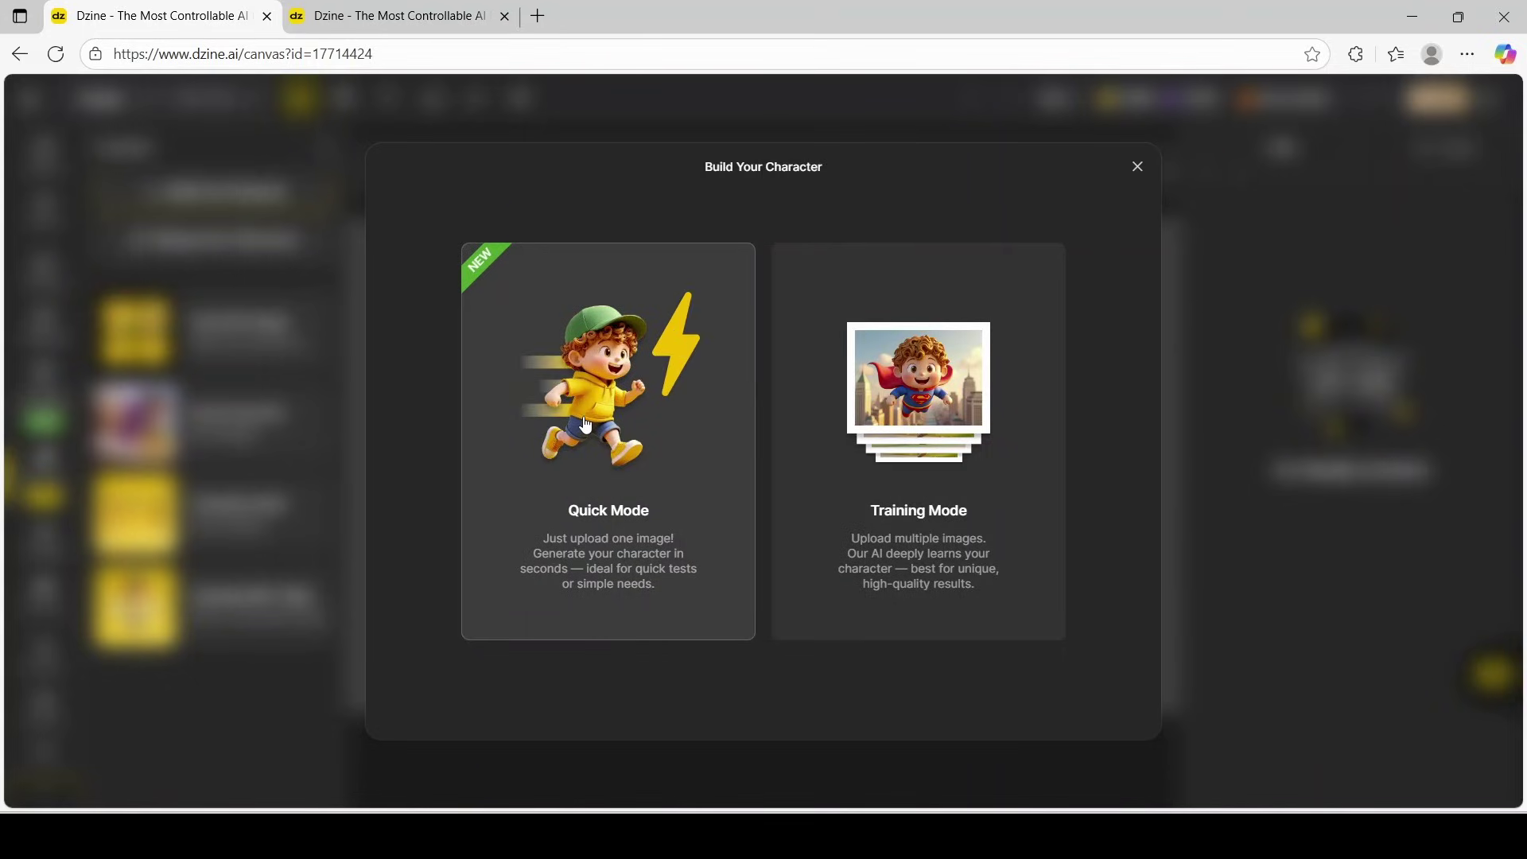
click(586, 427)
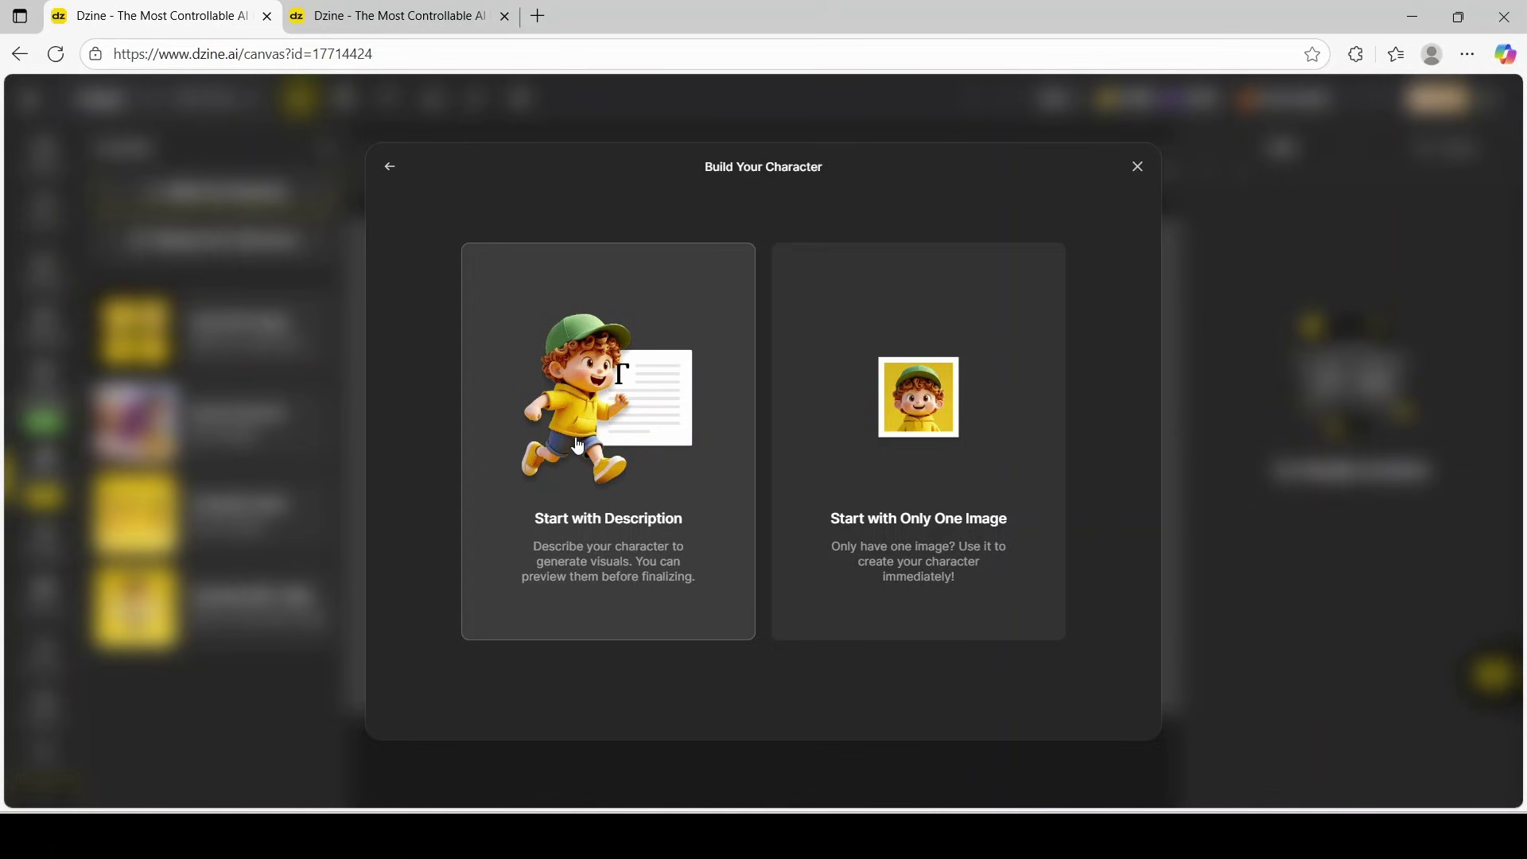
Name the character Maggie, paste her 325-character description, and open the full style library
click(604, 403)
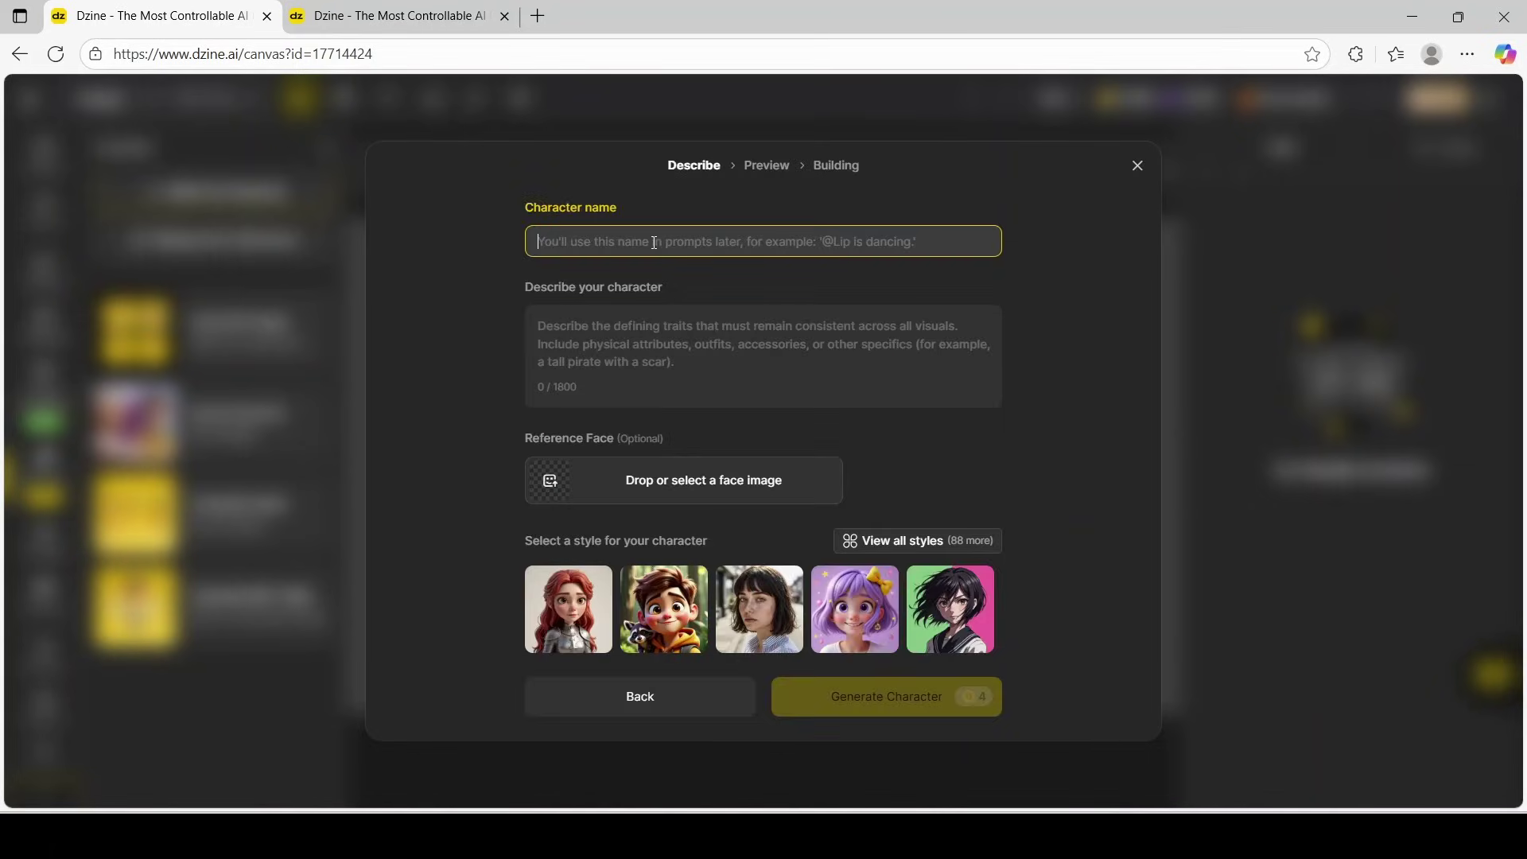
text(Maggie)
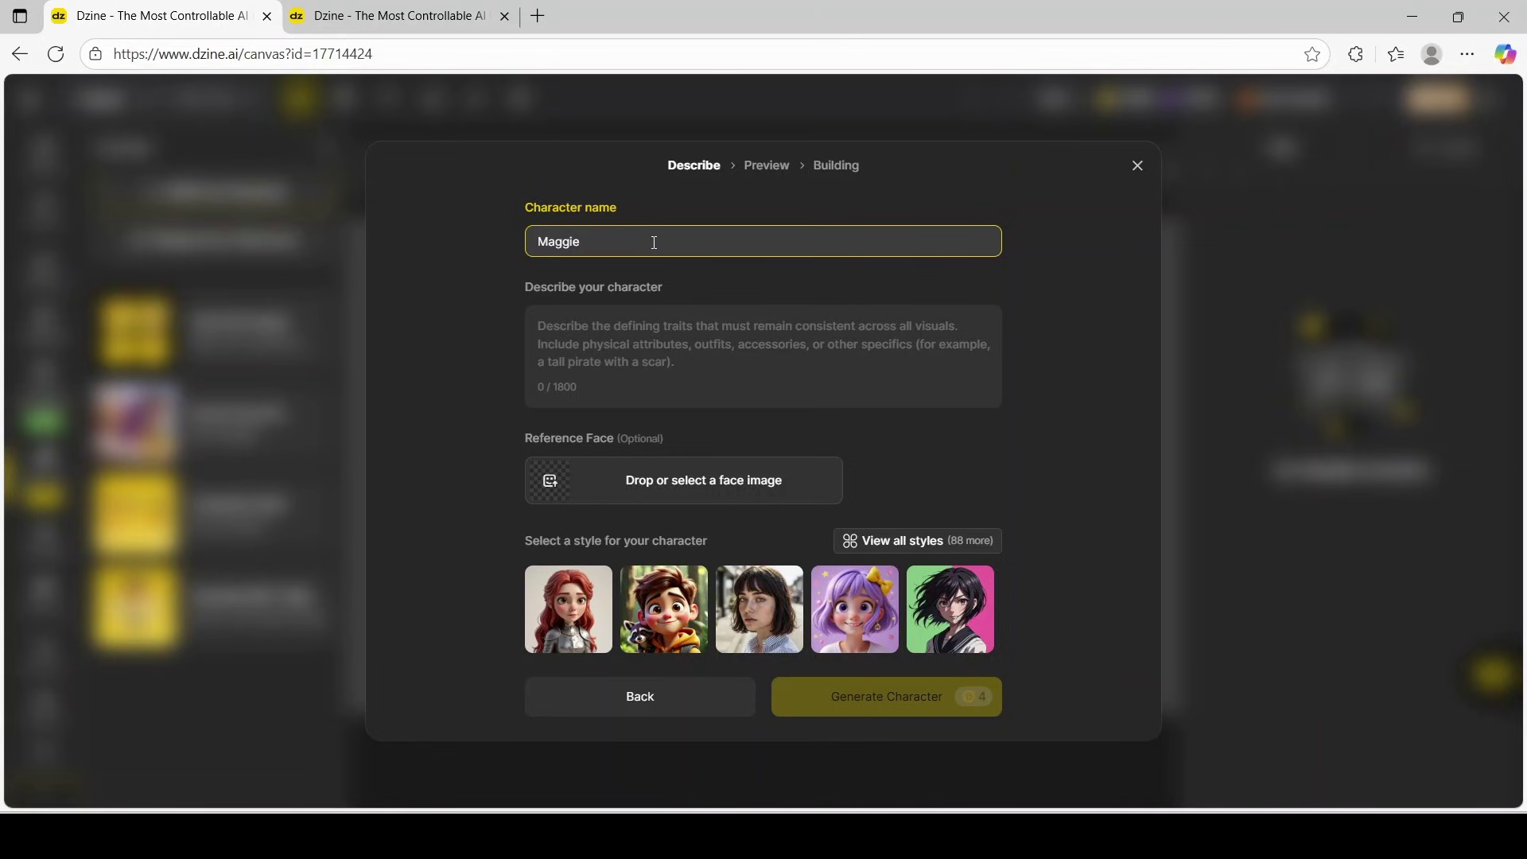
key(Tab)
key(ctrl+v)
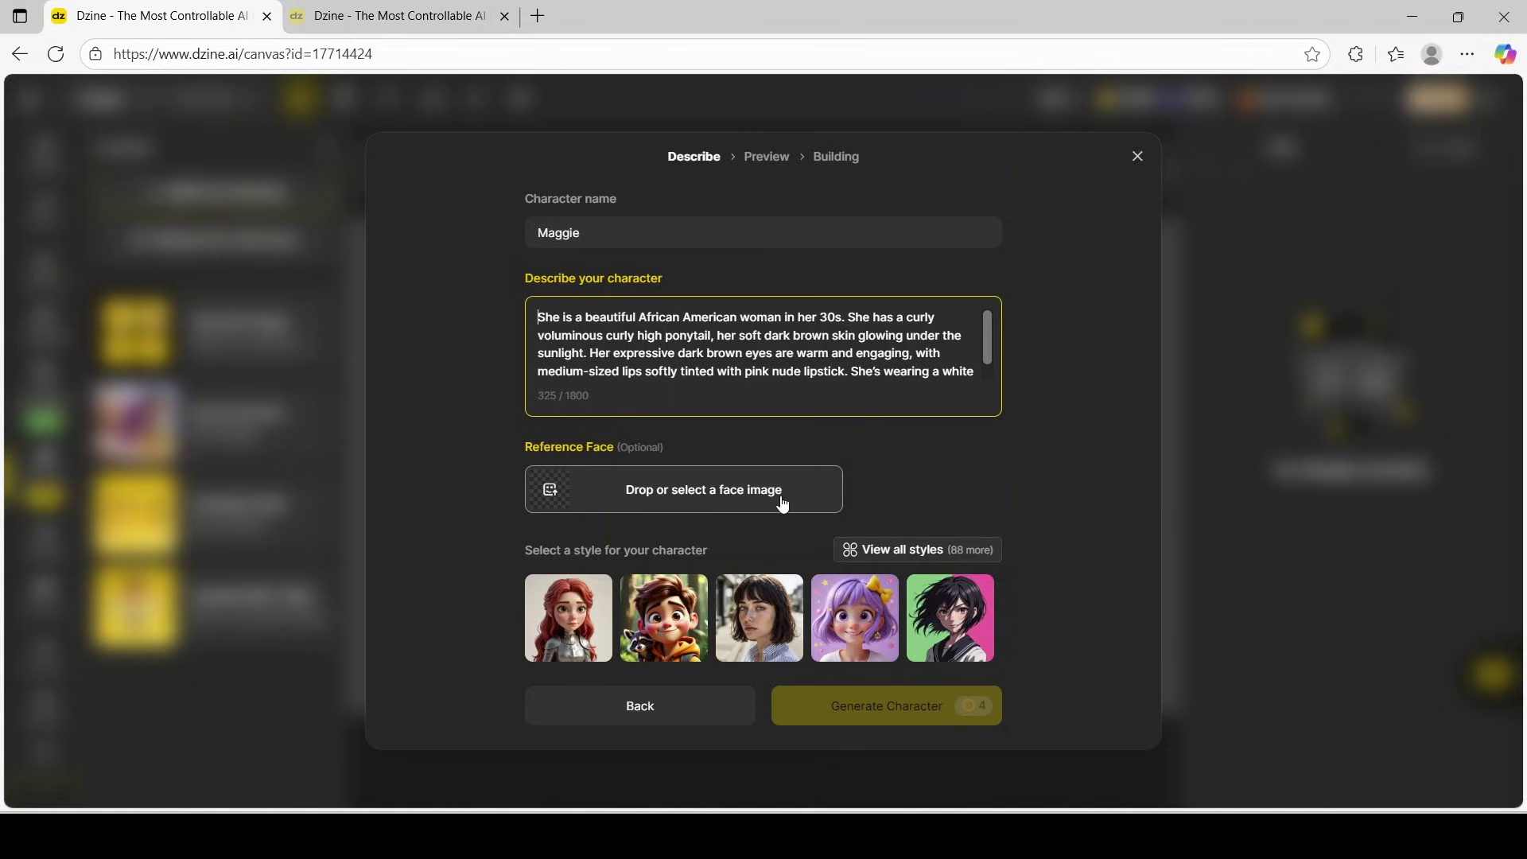
click(913, 562)
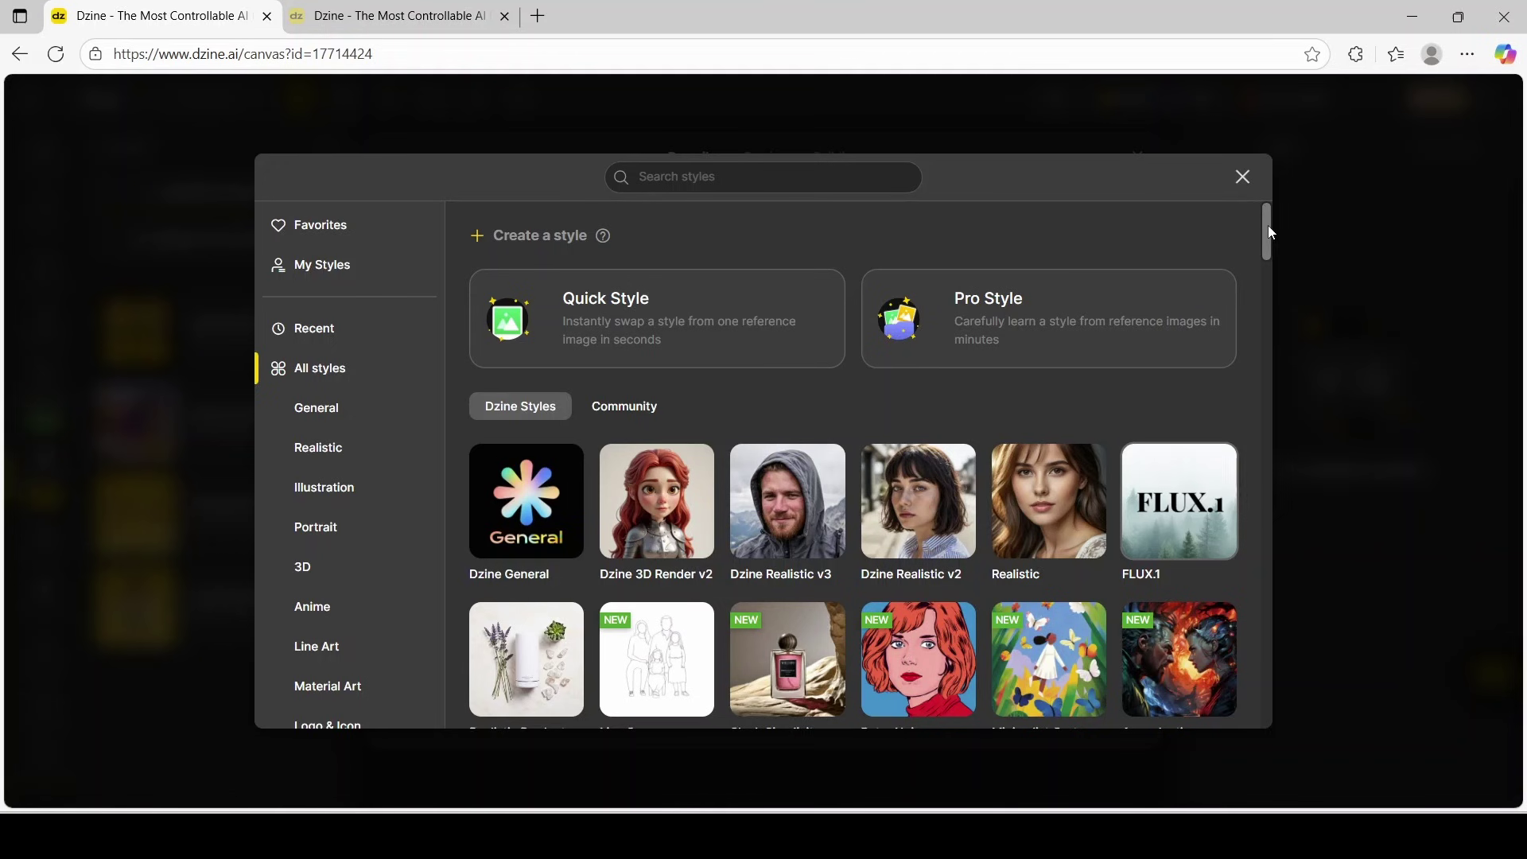
mouse_move(1268, 226)
mouse_down()
mouse_move(1264, 475)
mouse_move(1268, 222)
mouse_up()
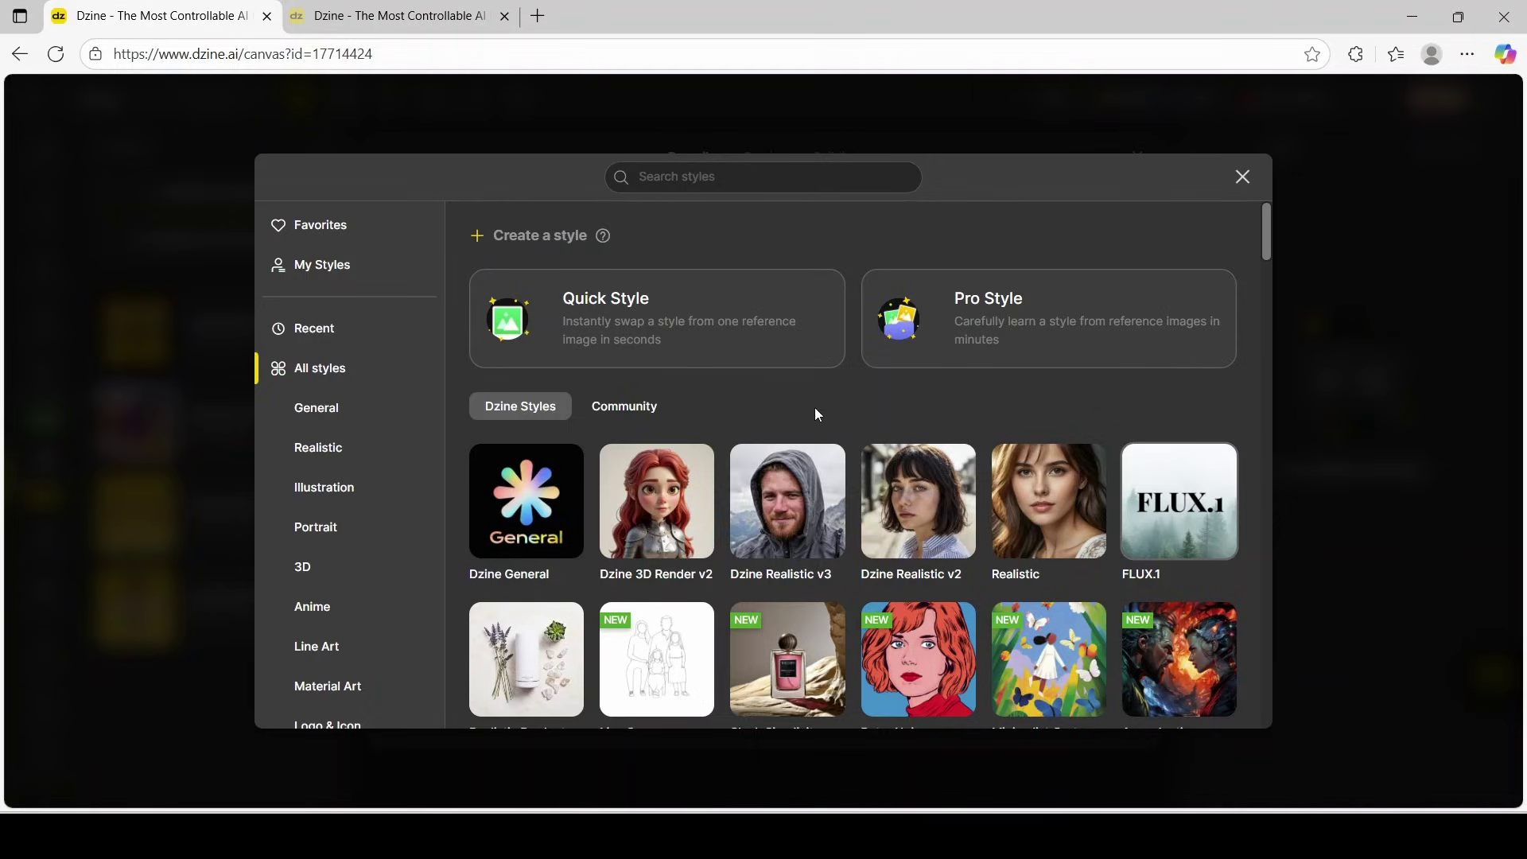
Apply the Dzine Realistic v3 style and generate Maggie's character previews
click(778, 509)
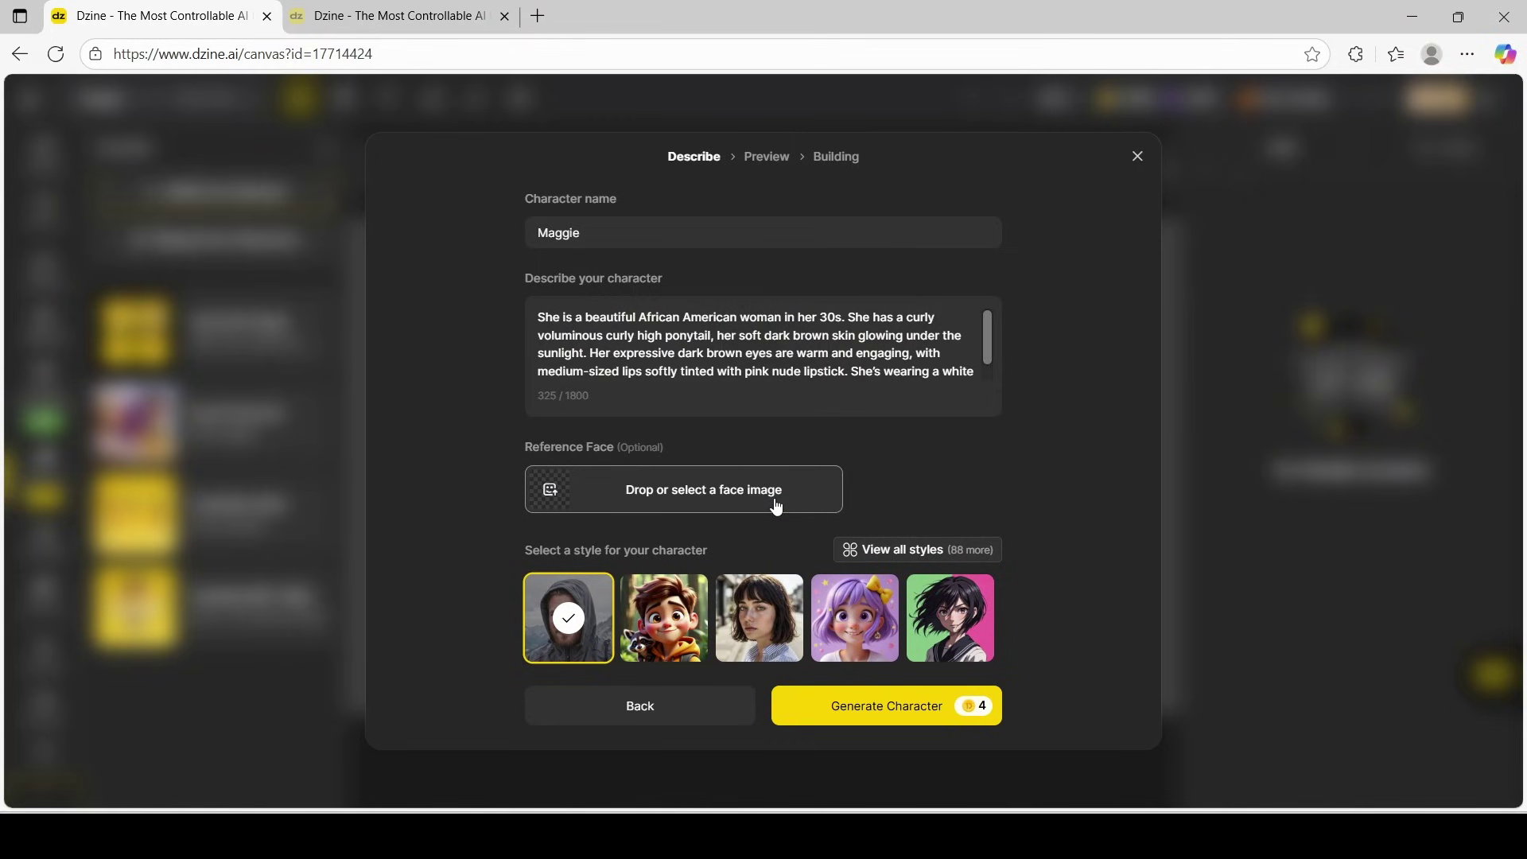
click(899, 706)
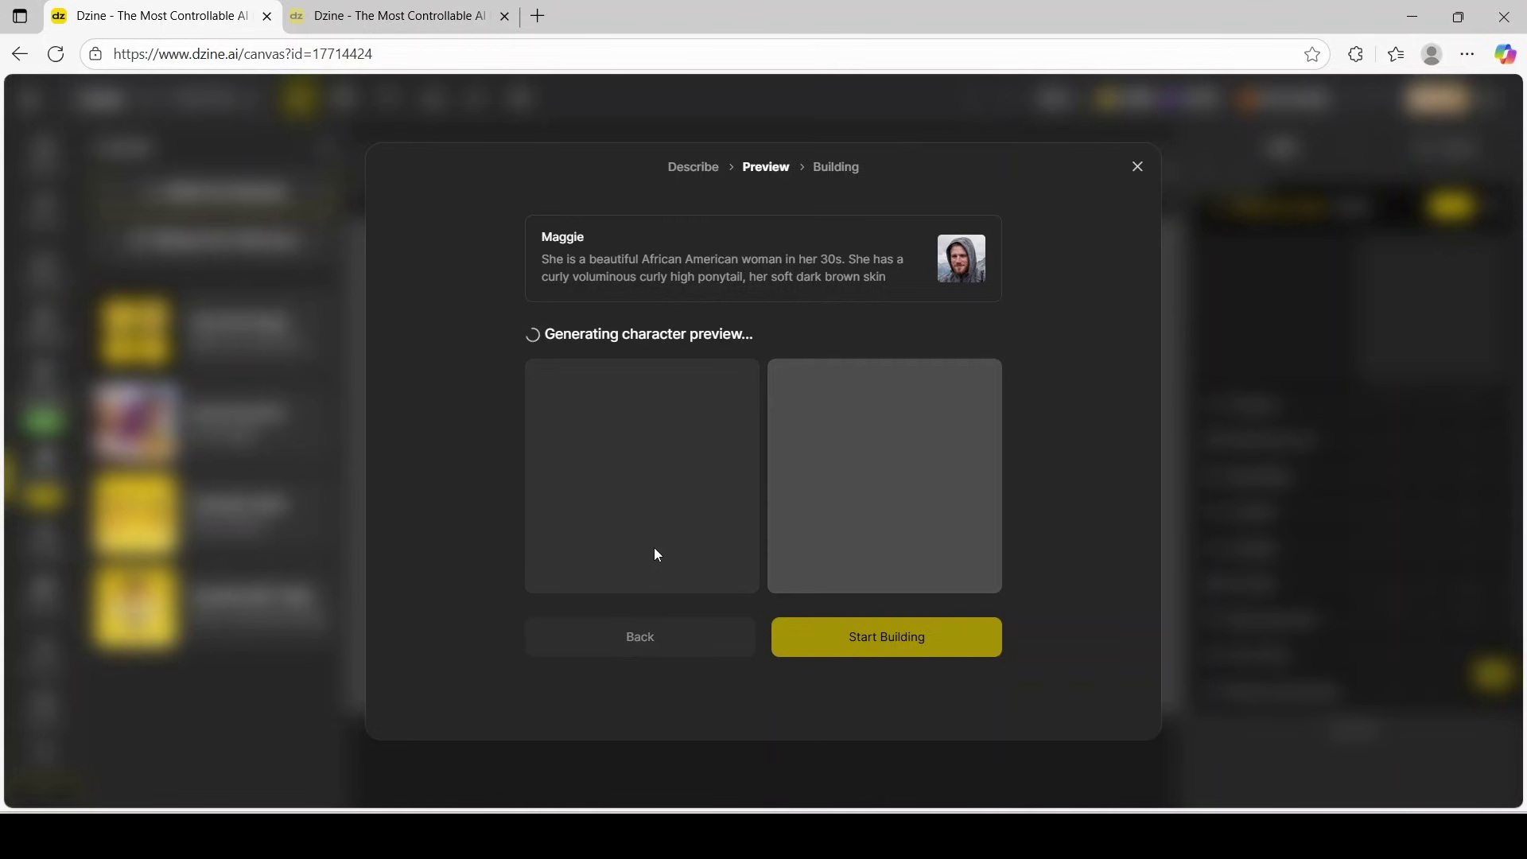
key(ctrl+Tab)
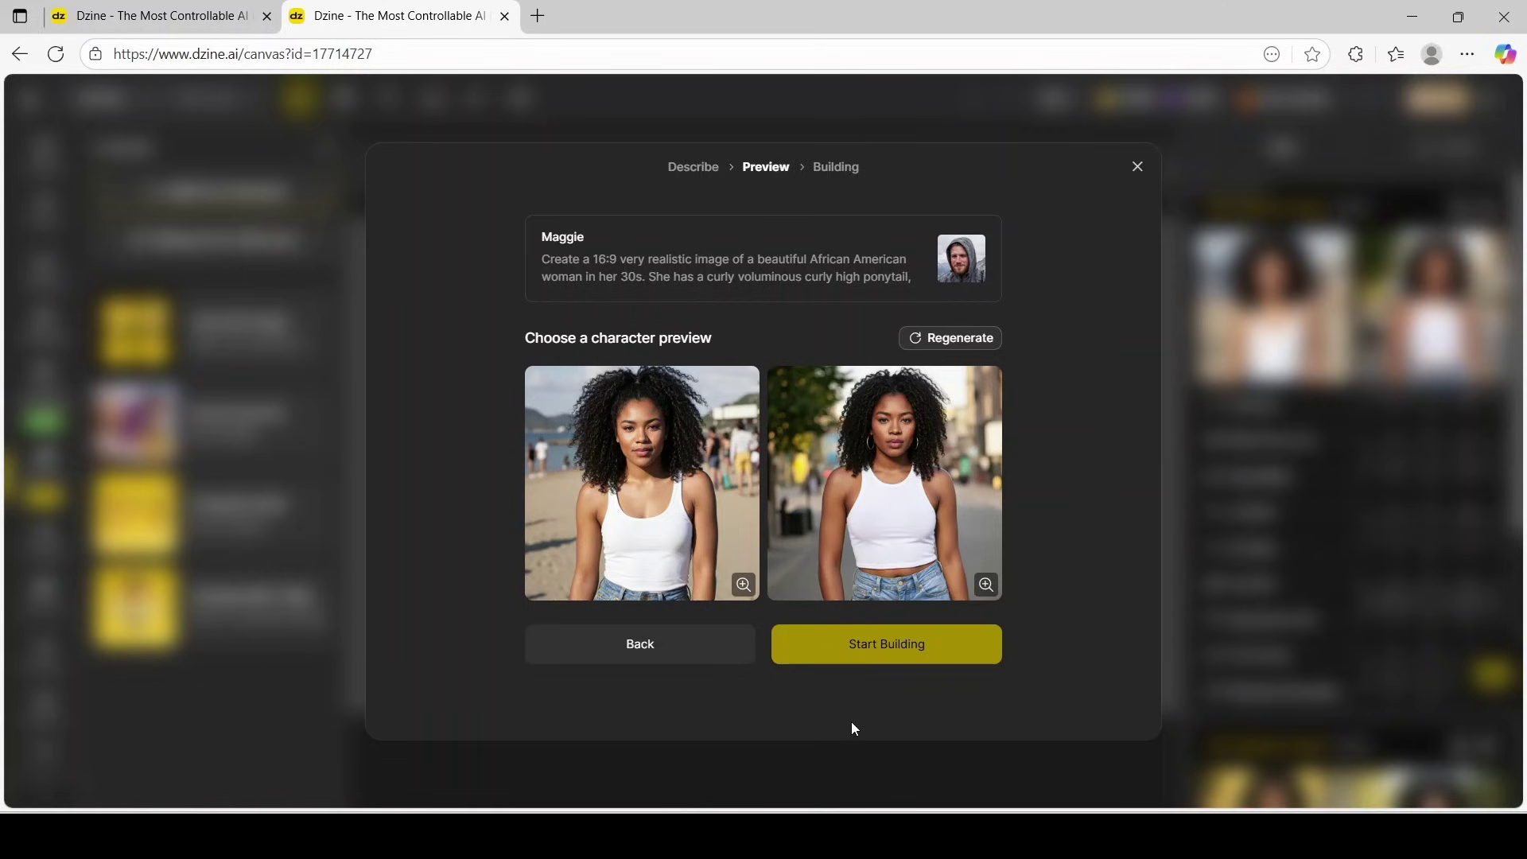
Build Maggie from the right-hand preview and dismiss the Character is ready dialog
click(886, 570)
click(894, 661)
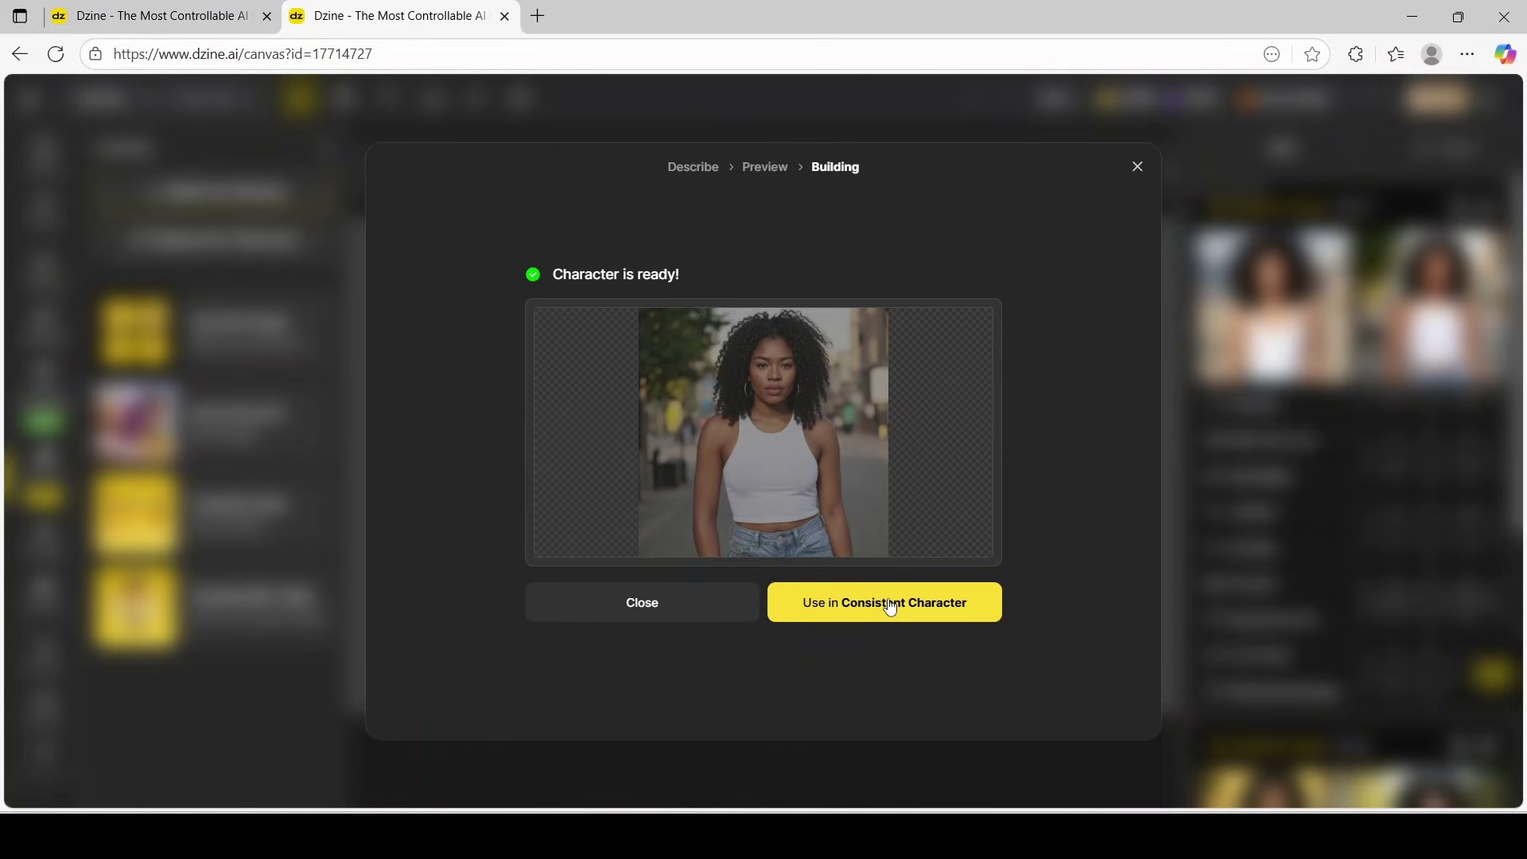
click(890, 608)
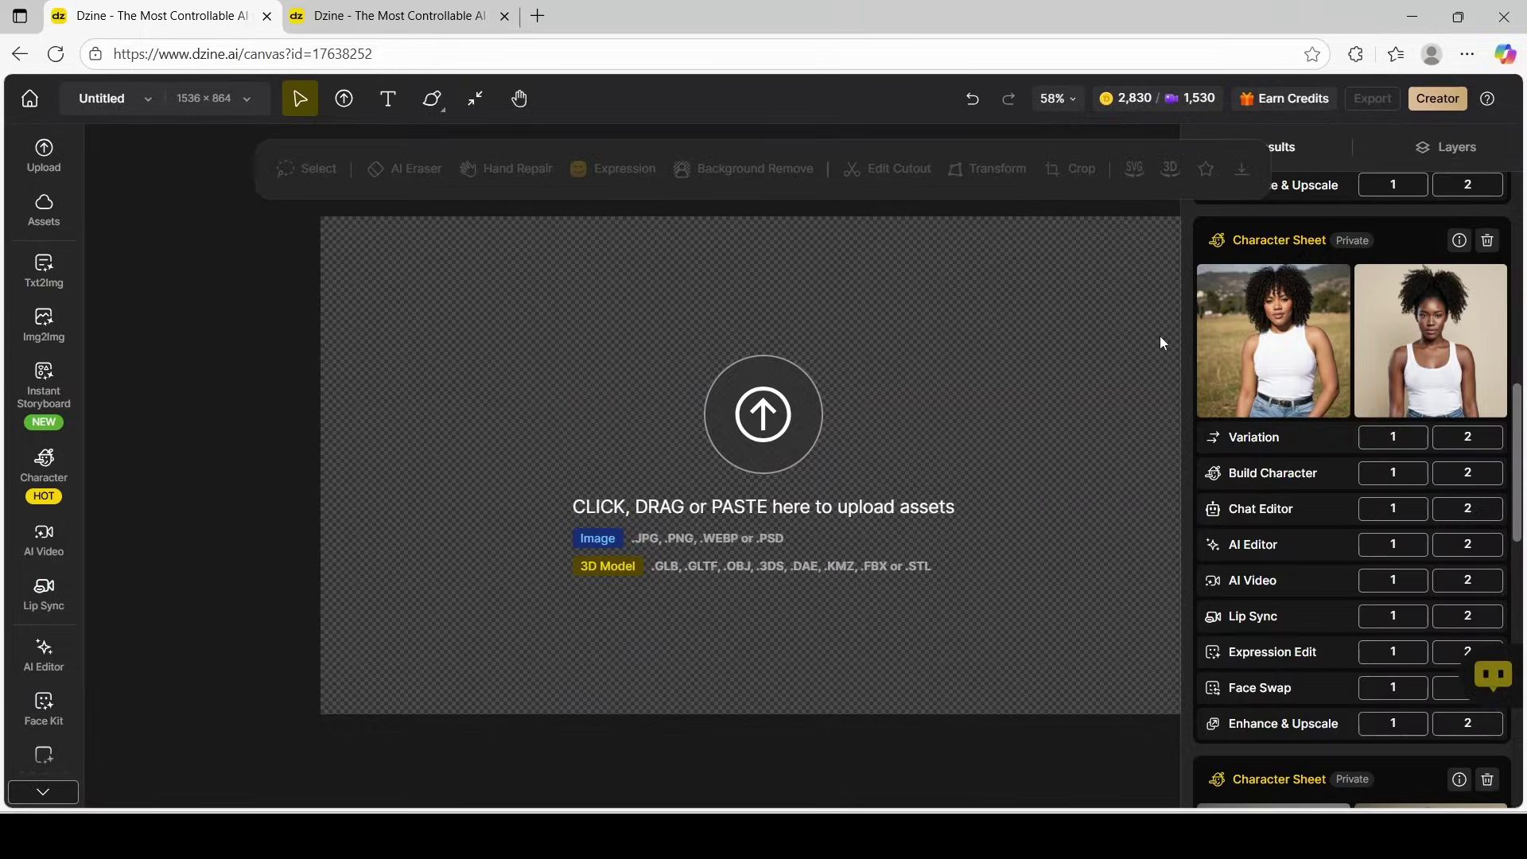
Place Maggie's second, studio-backdrop Character Sheet image on the canvas
mouse_move(1452, 358)
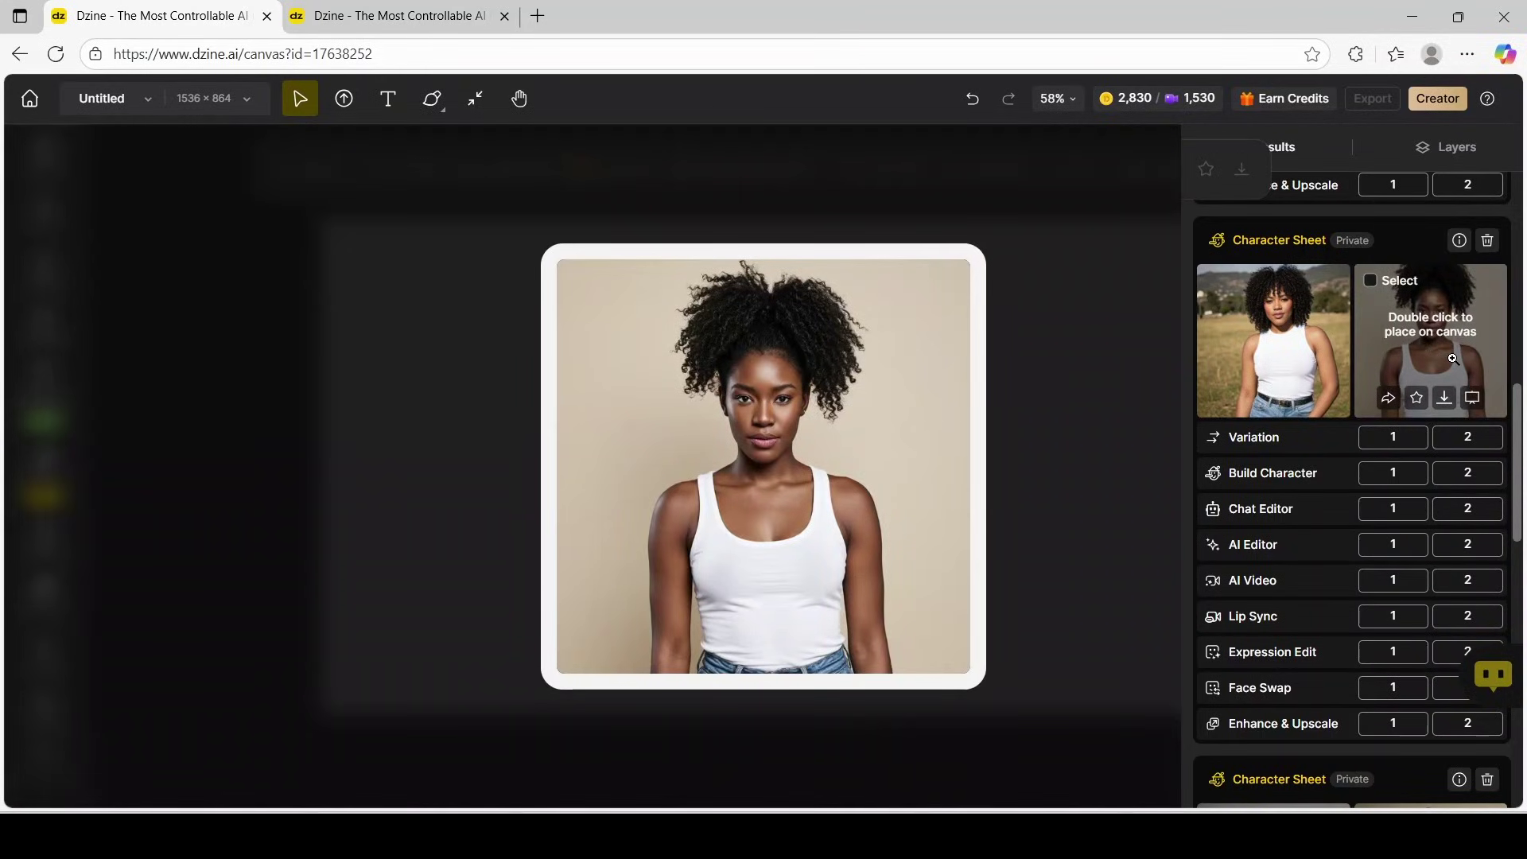
click(1474, 399)
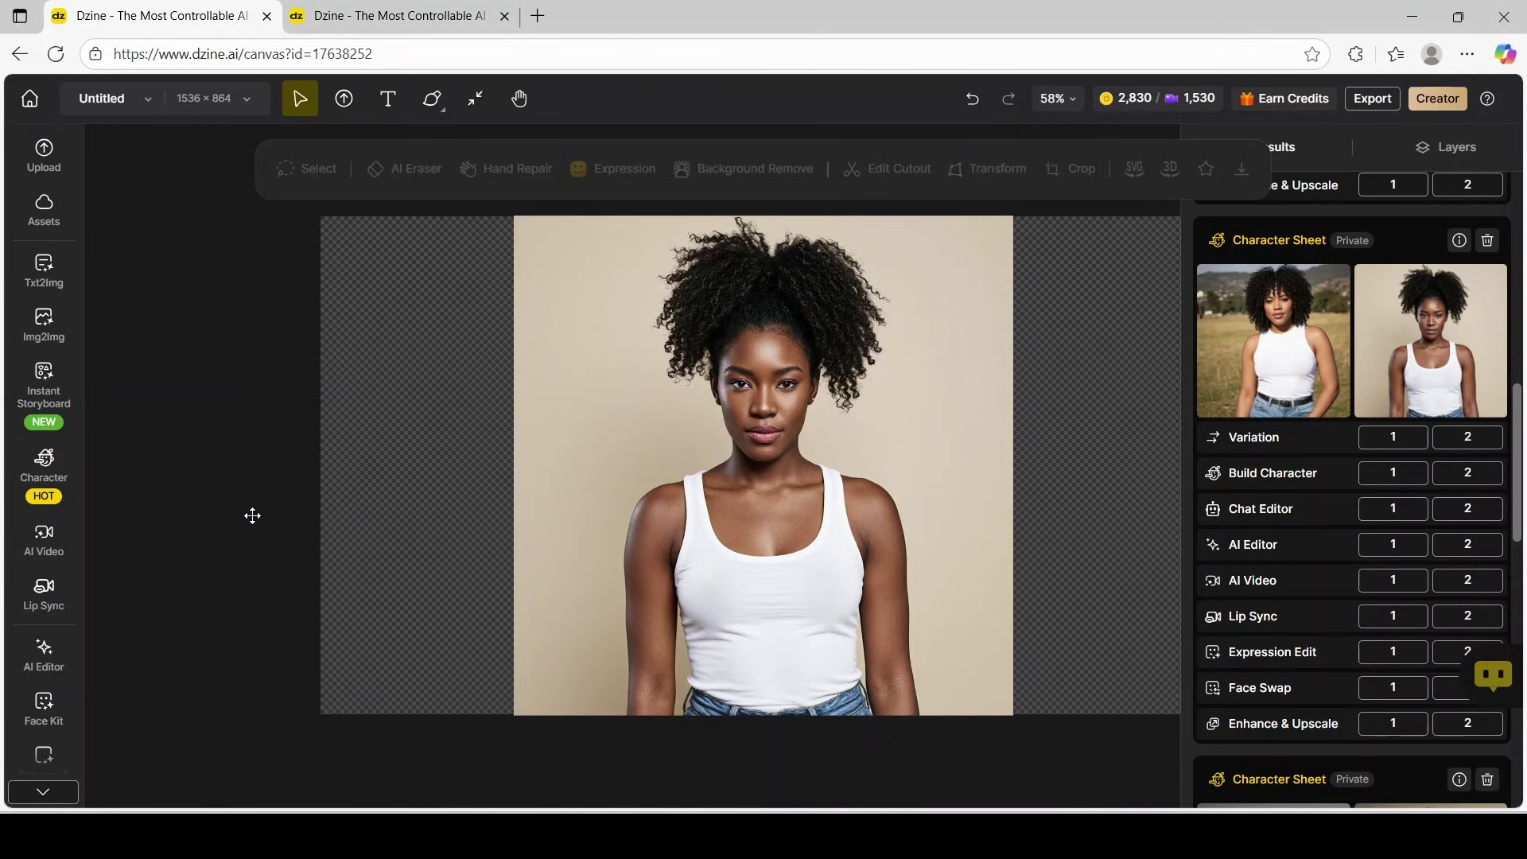
Open Consistent Character for Maggie and paste the in-car selfie prompt with iced matcha
click(47, 477)
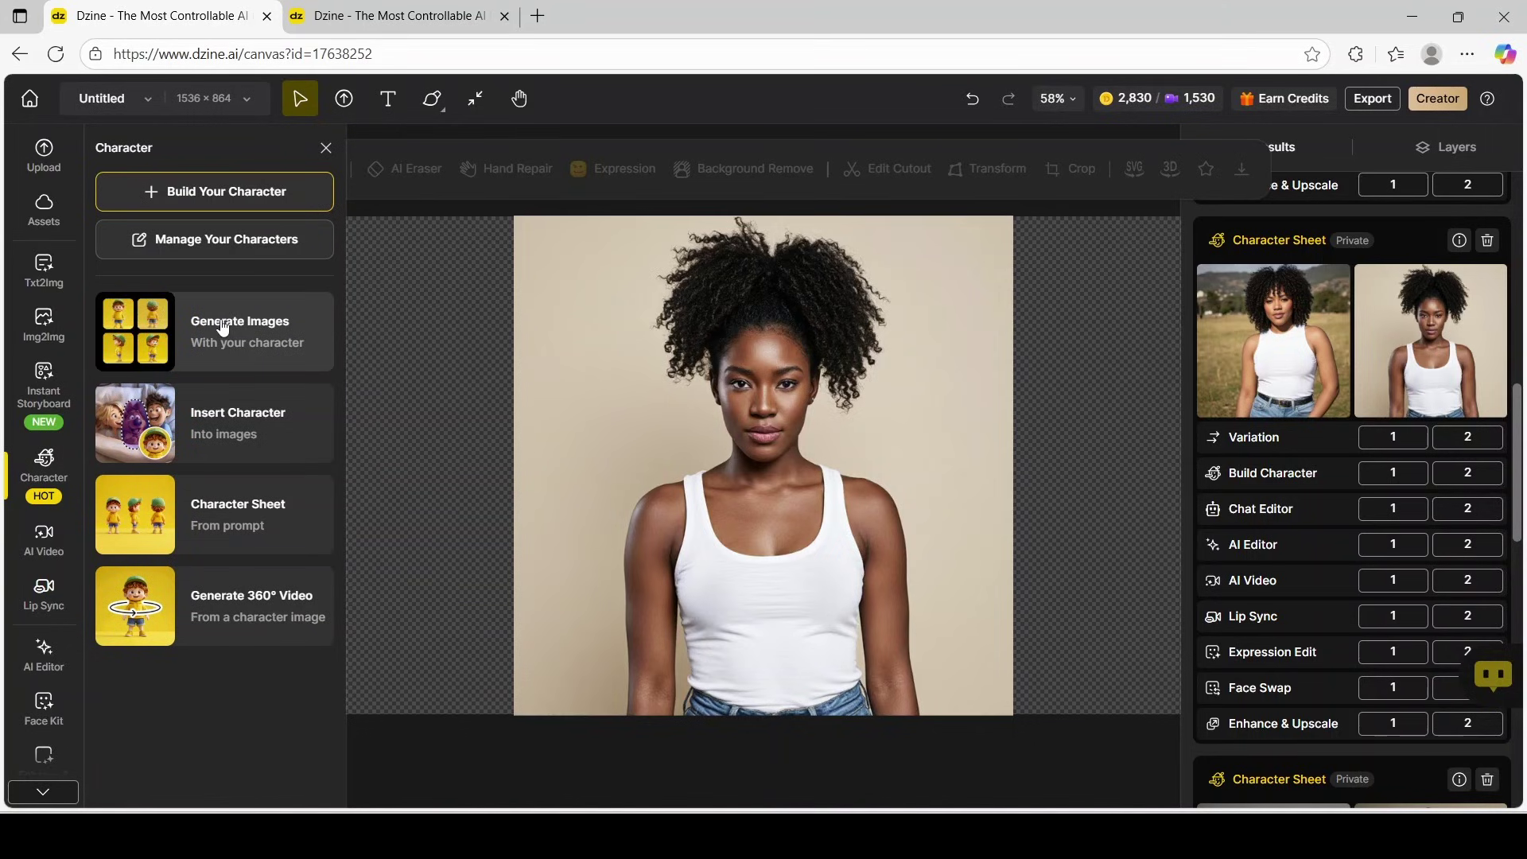
click(232, 326)
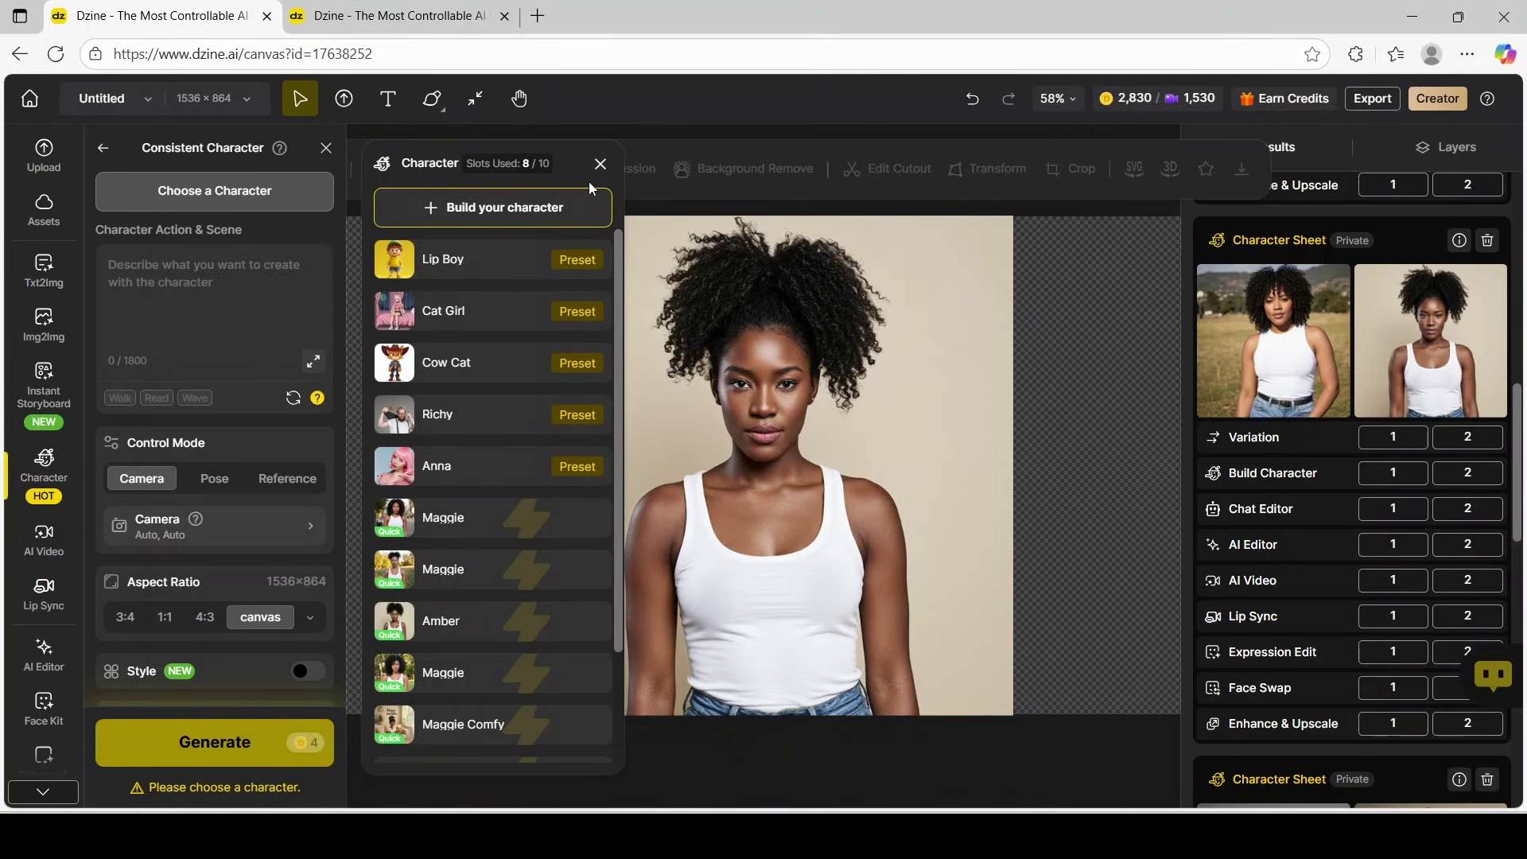
click(601, 161)
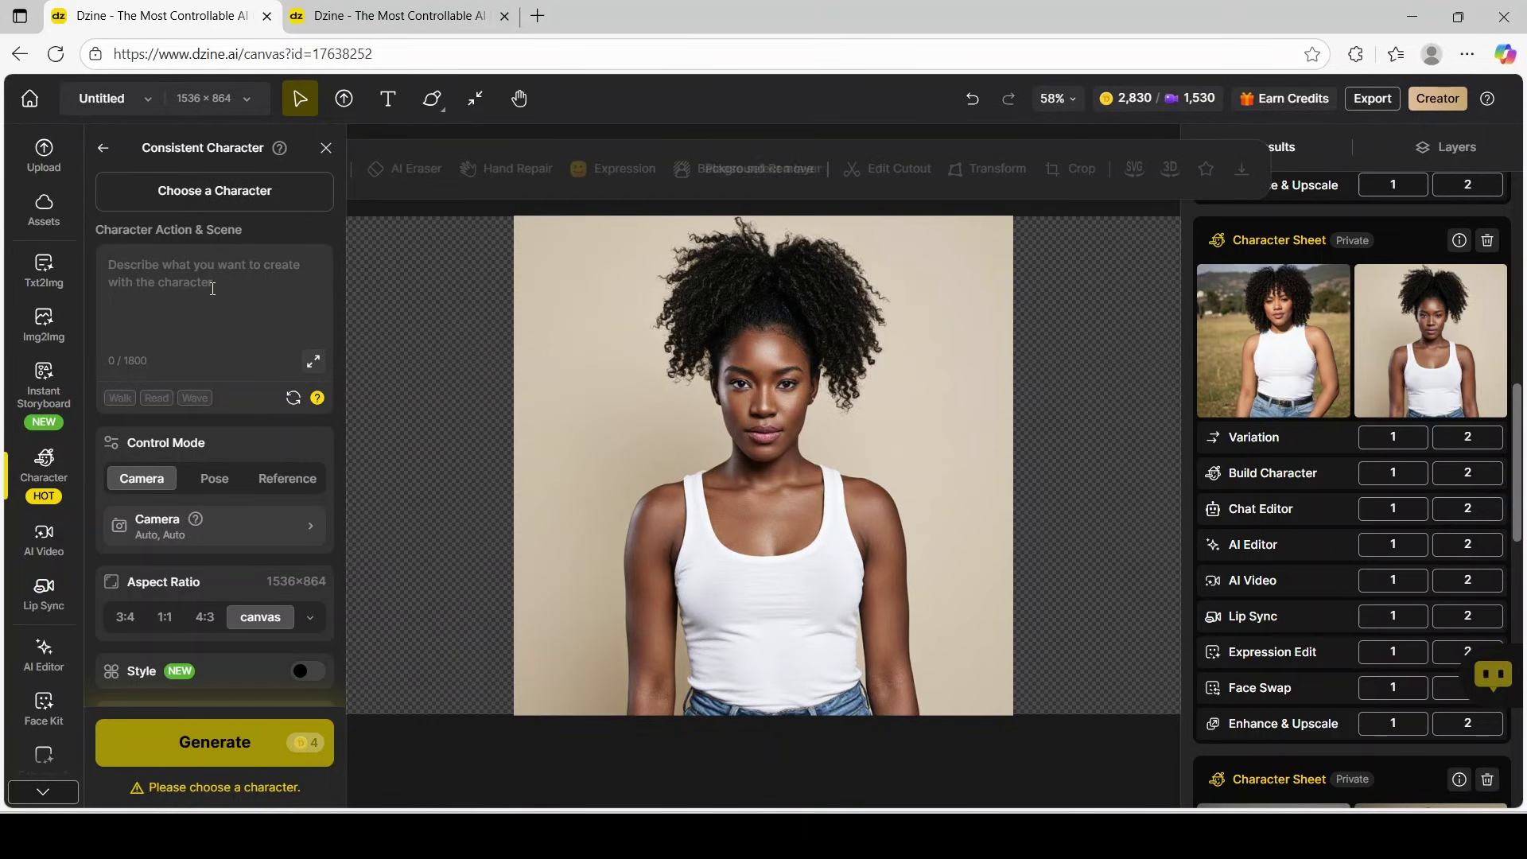
click(166, 308)
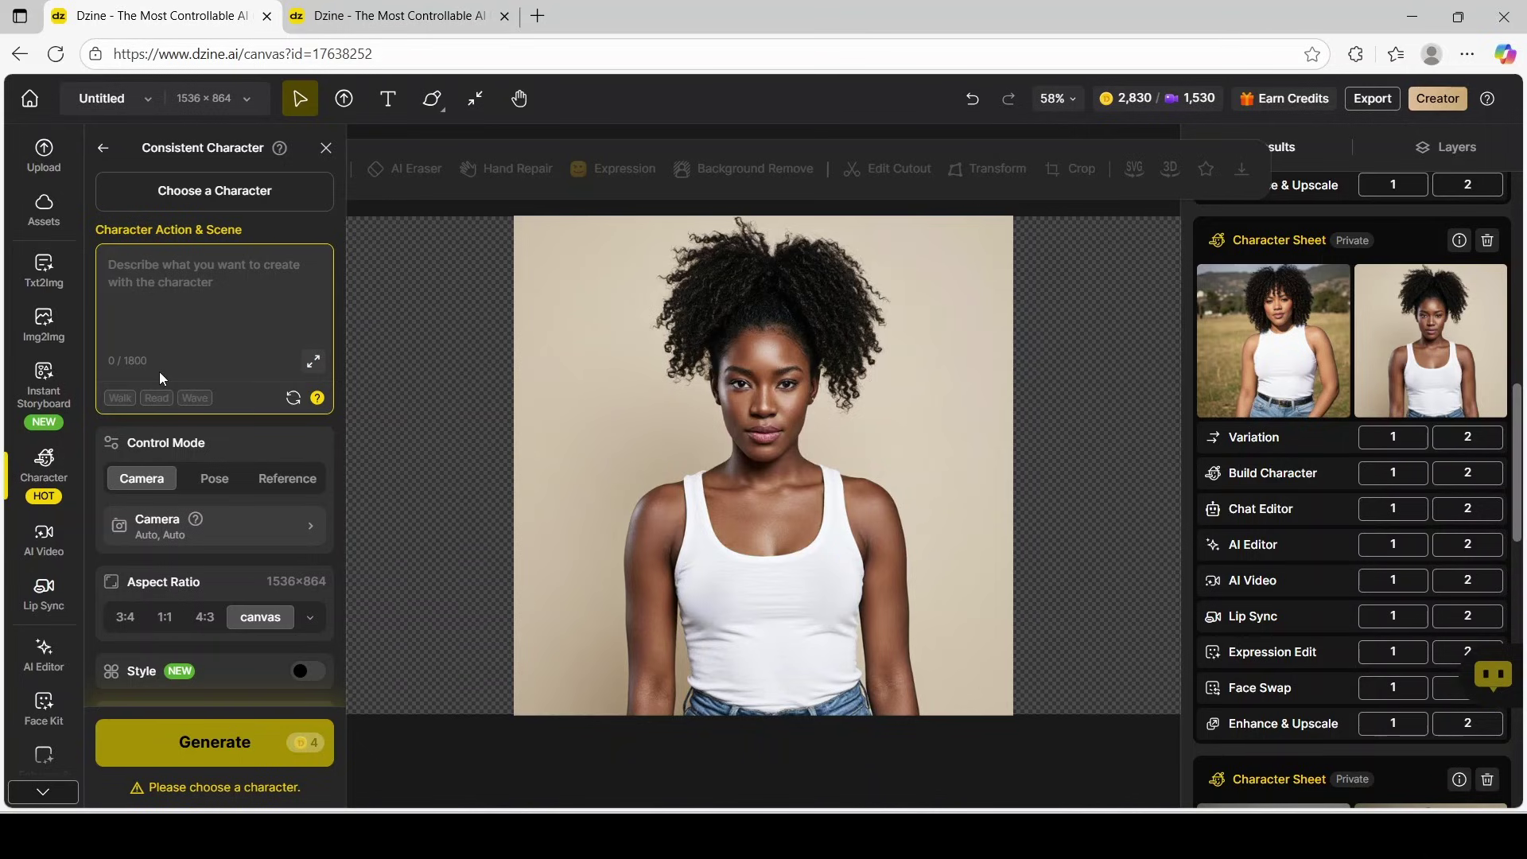
click(159, 370)
key(ctrl+v)
Set the output aspect ratio to 16:9 and generate the scene images
scroll(320, 306, up, 3)
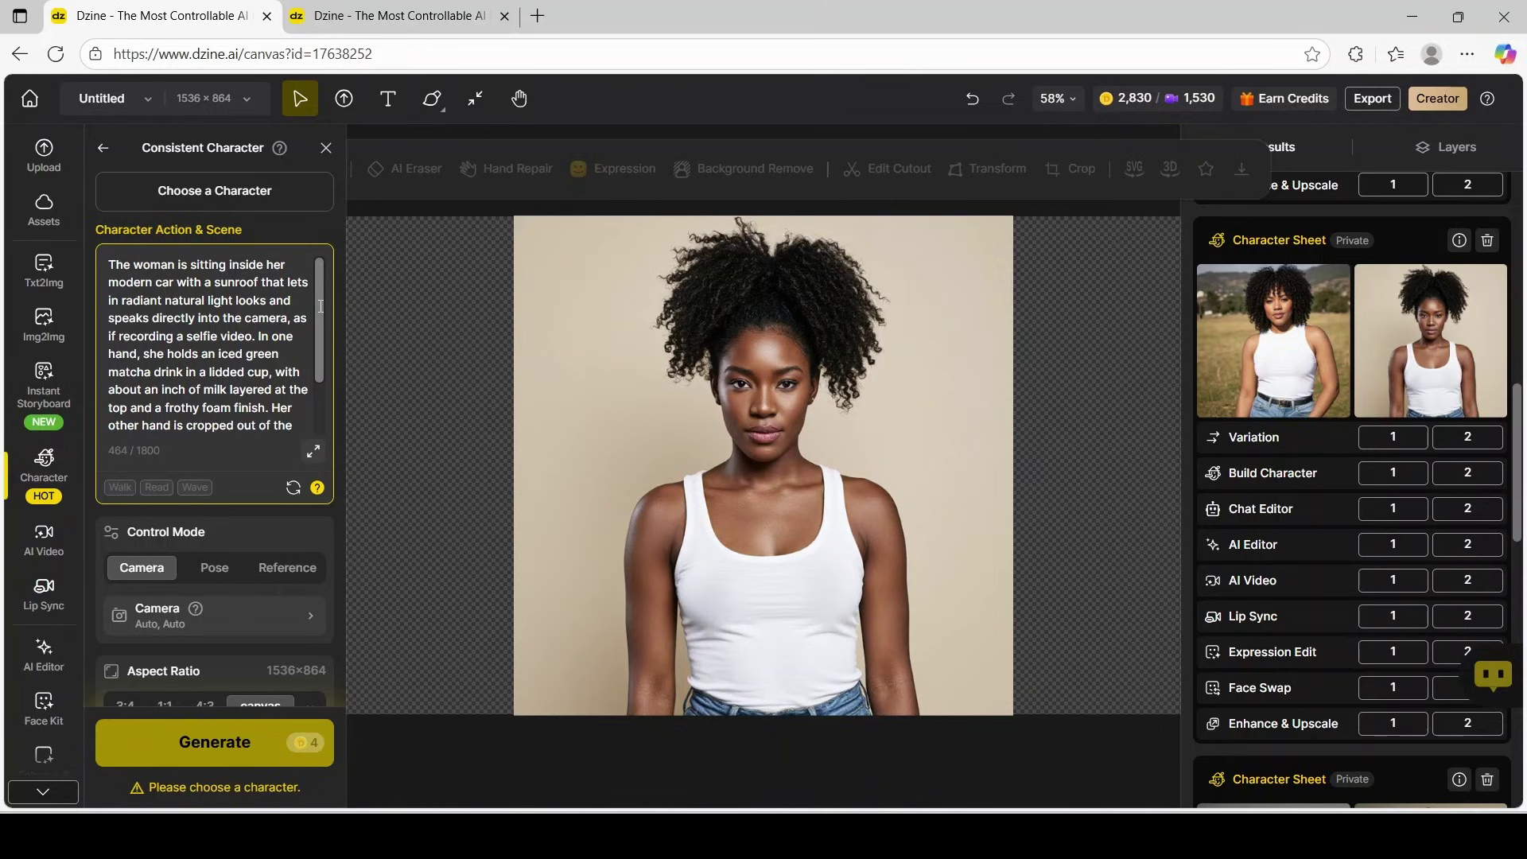
scroll(320, 306, down, 5)
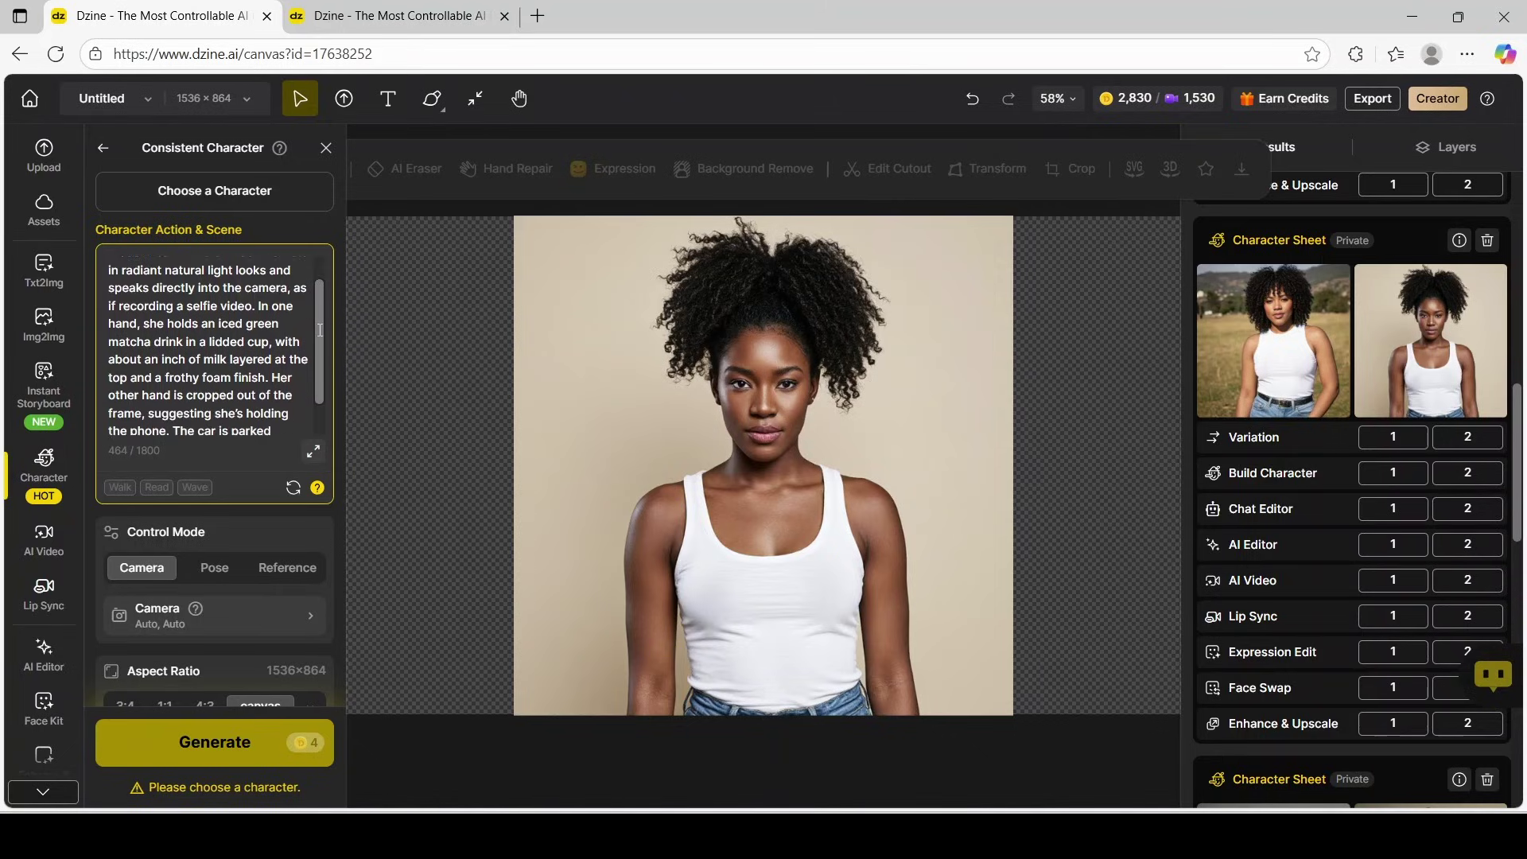
scroll(315, 603, down, 1)
scroll(313, 596, down, 3)
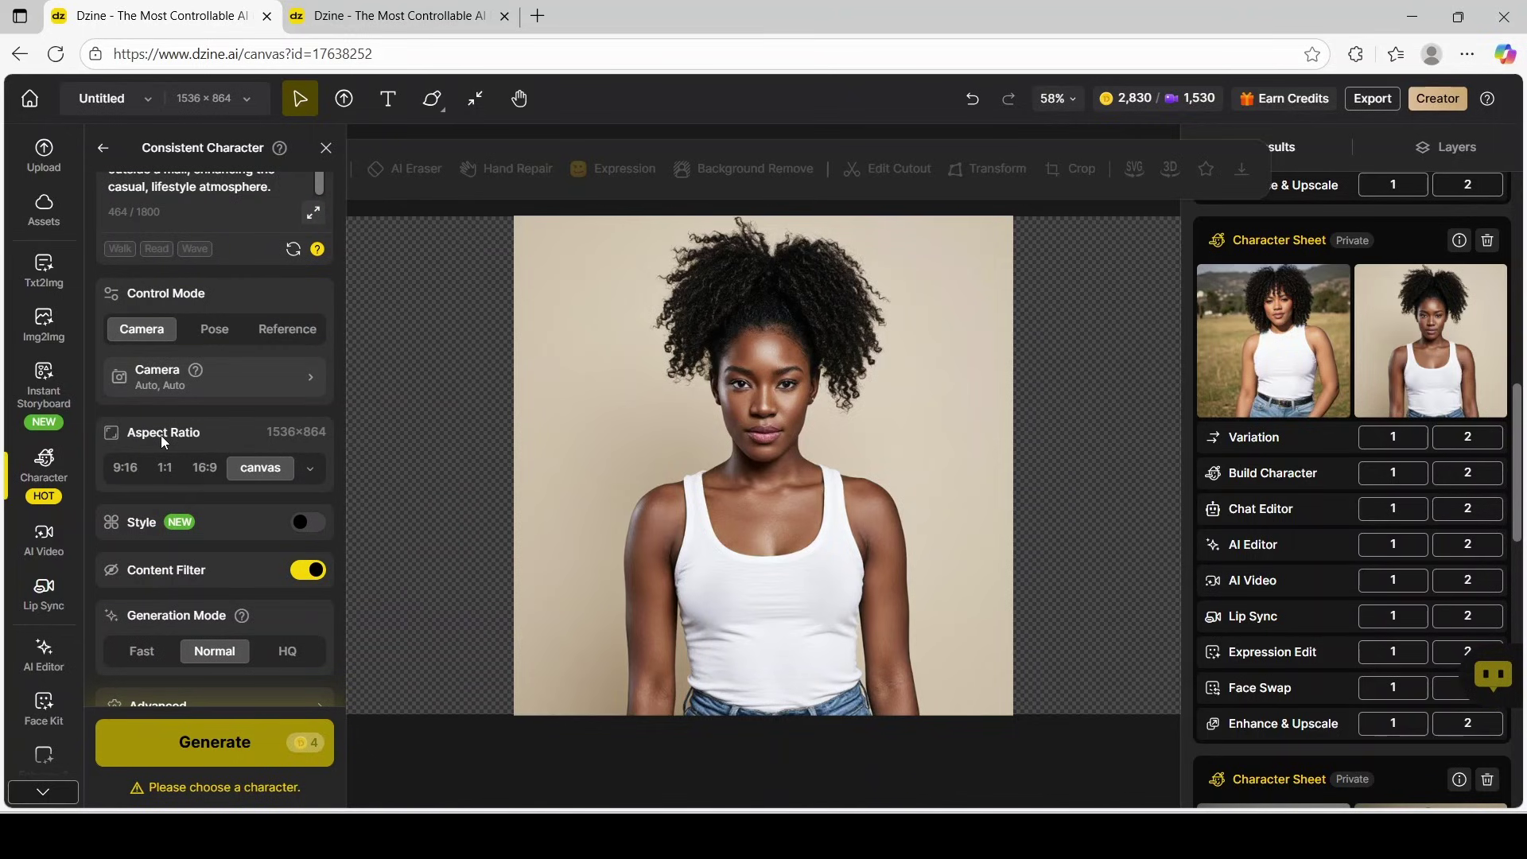
click(203, 470)
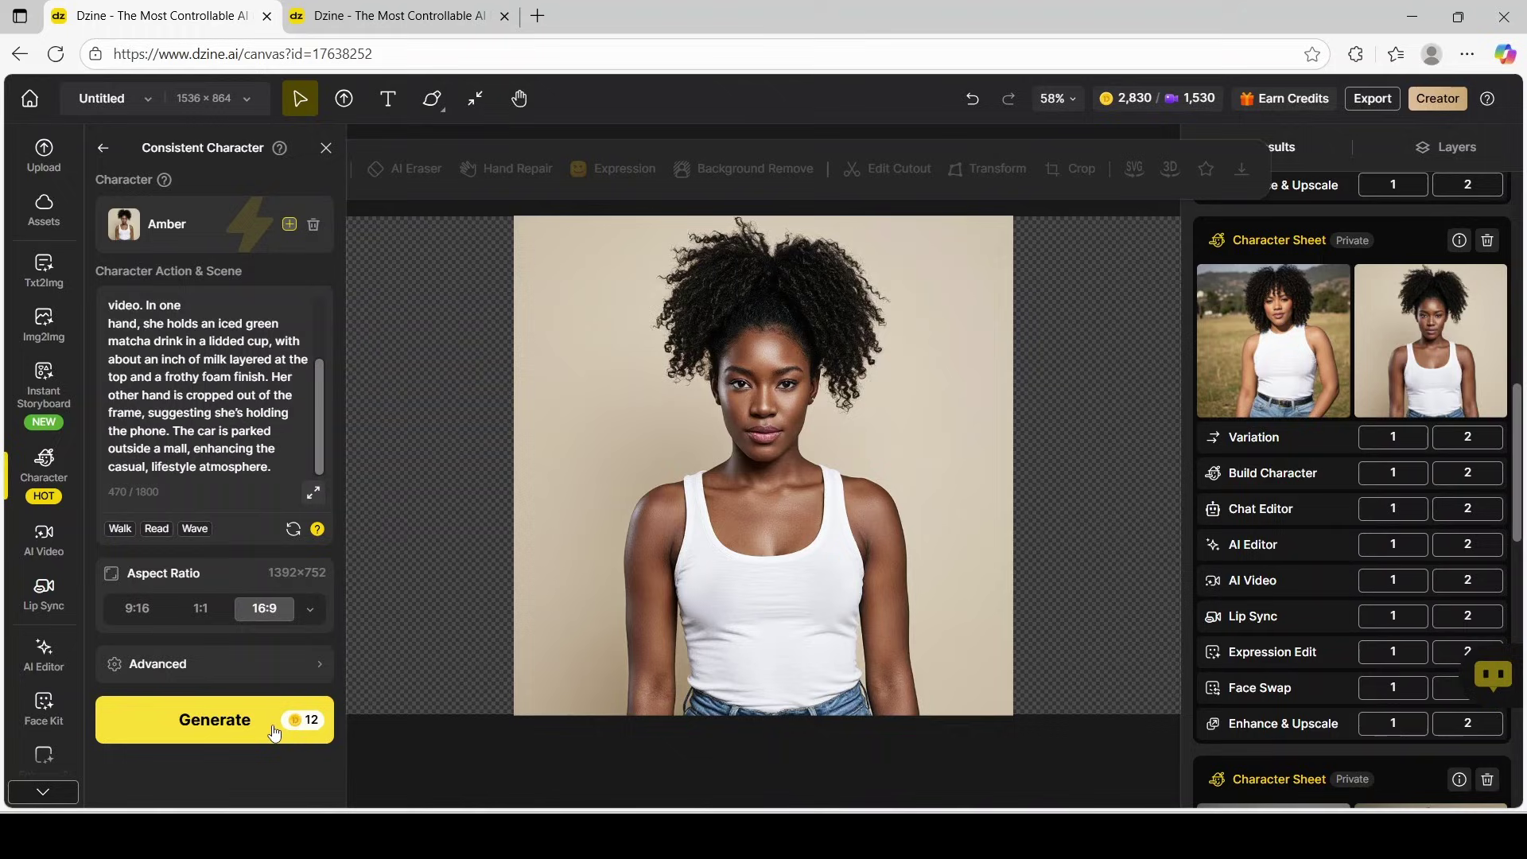
click(252, 732)
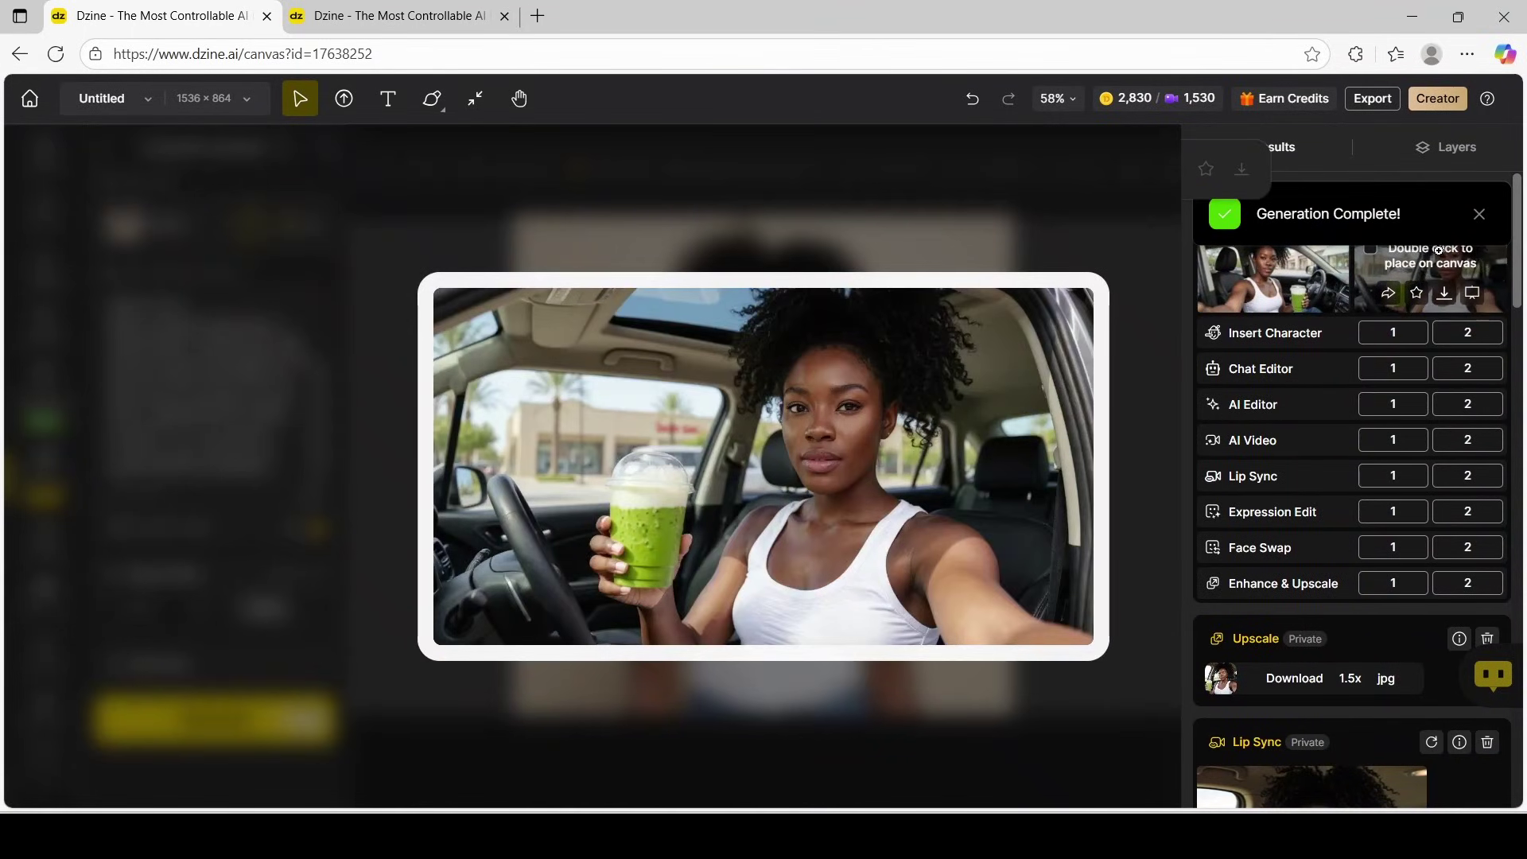
Place the second car-selfie result on the canvas and enlarge it to fill the frame
mouse_move(1295, 290)
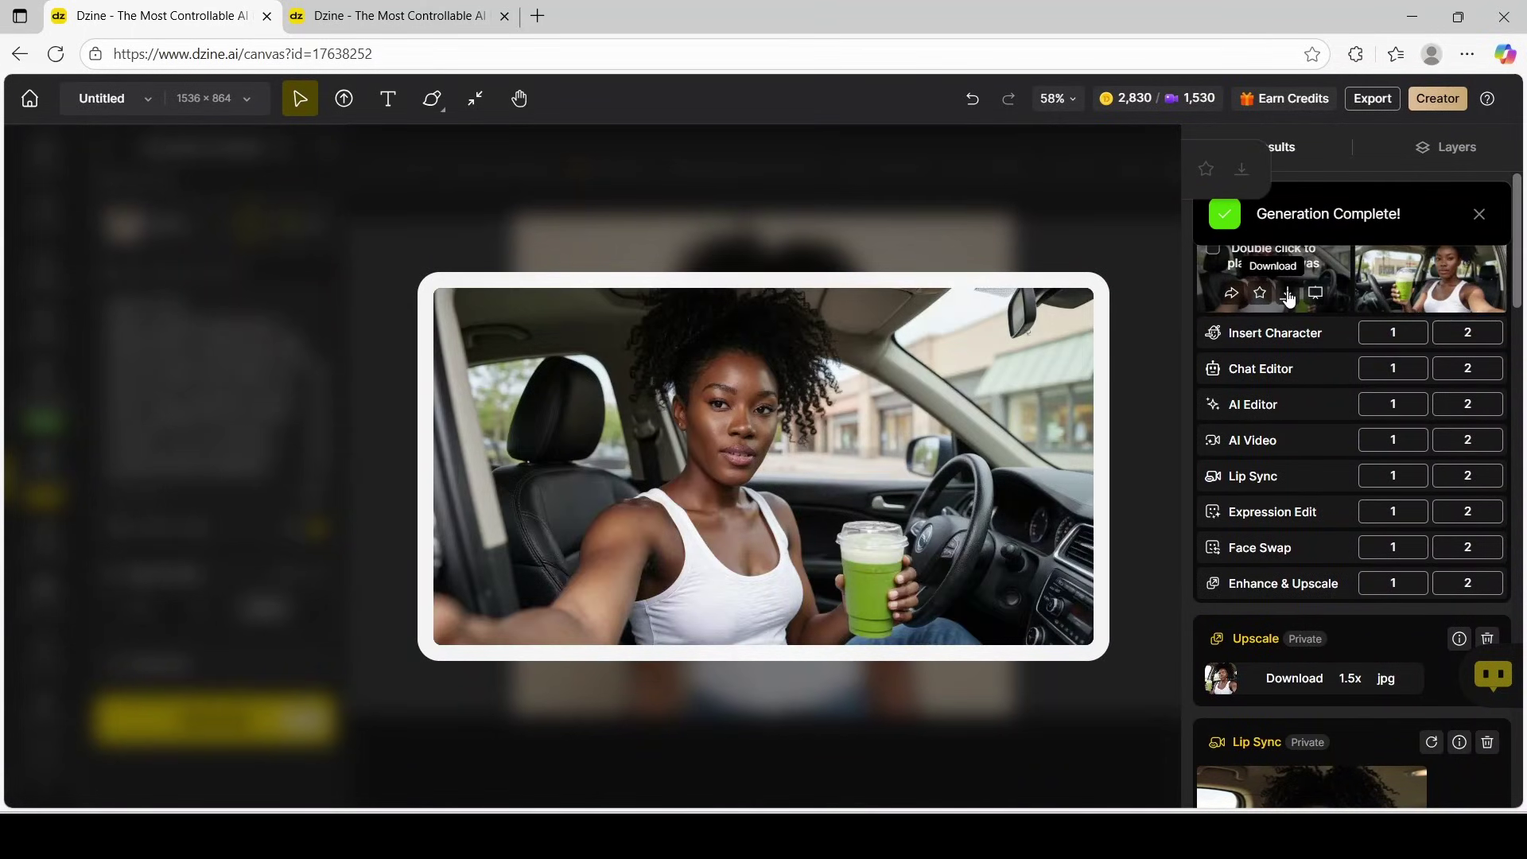
mouse_move(1394, 302)
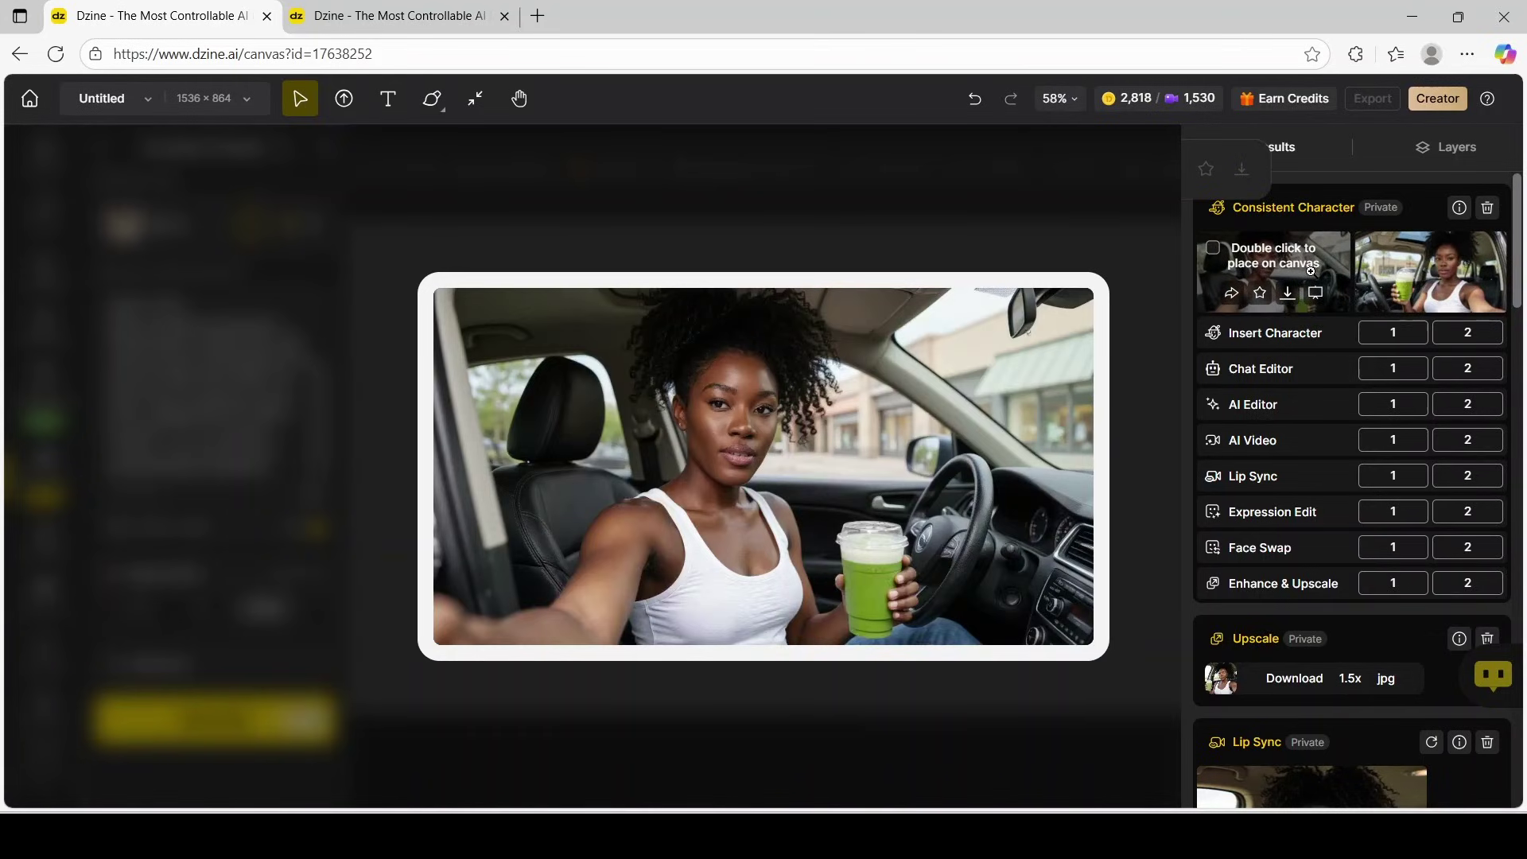
mouse_move(1396, 272)
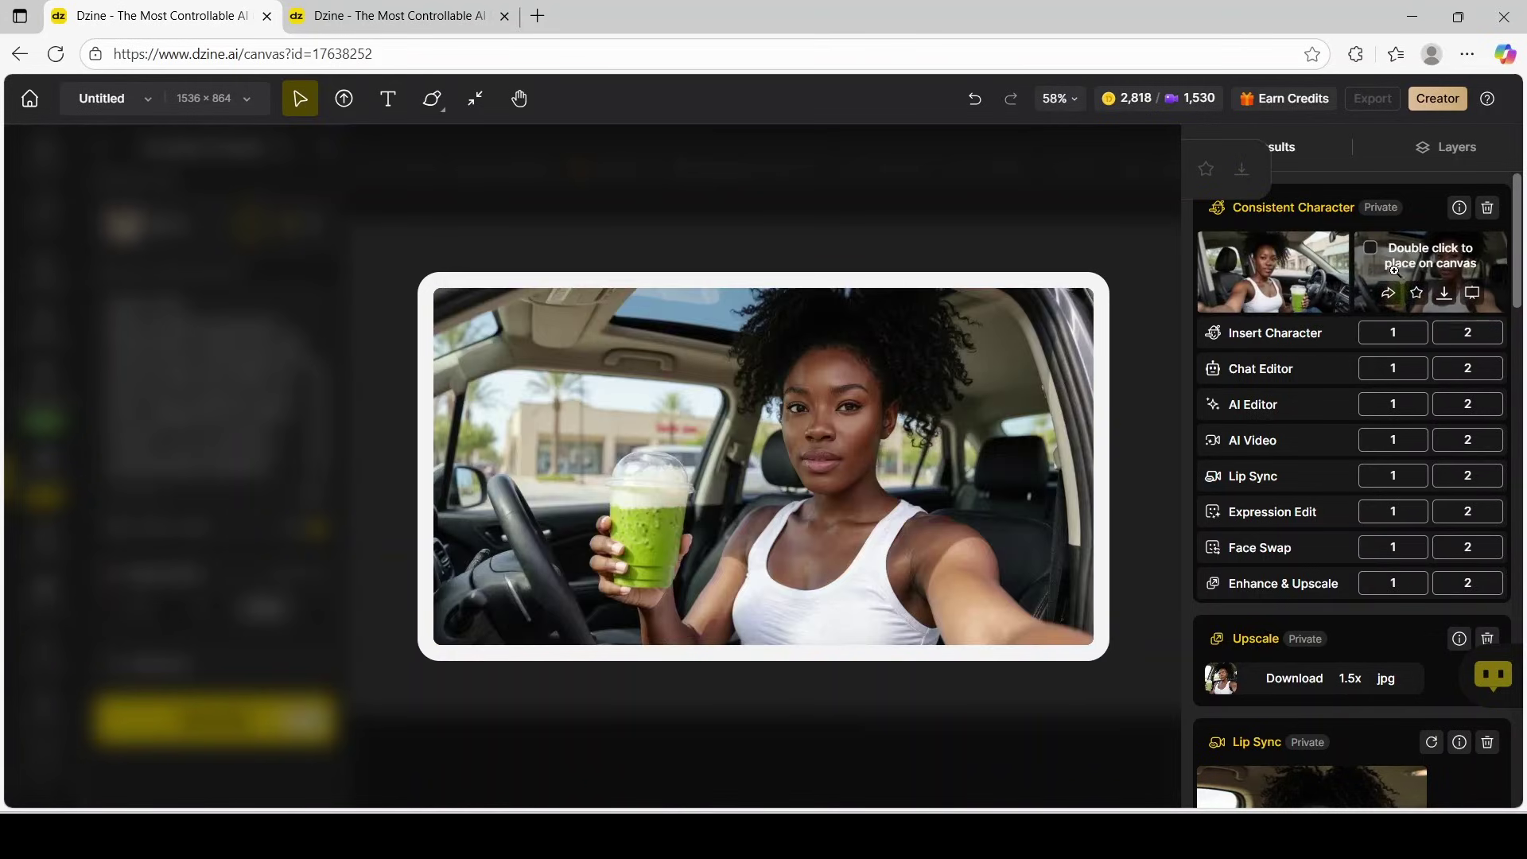
click(1473, 294)
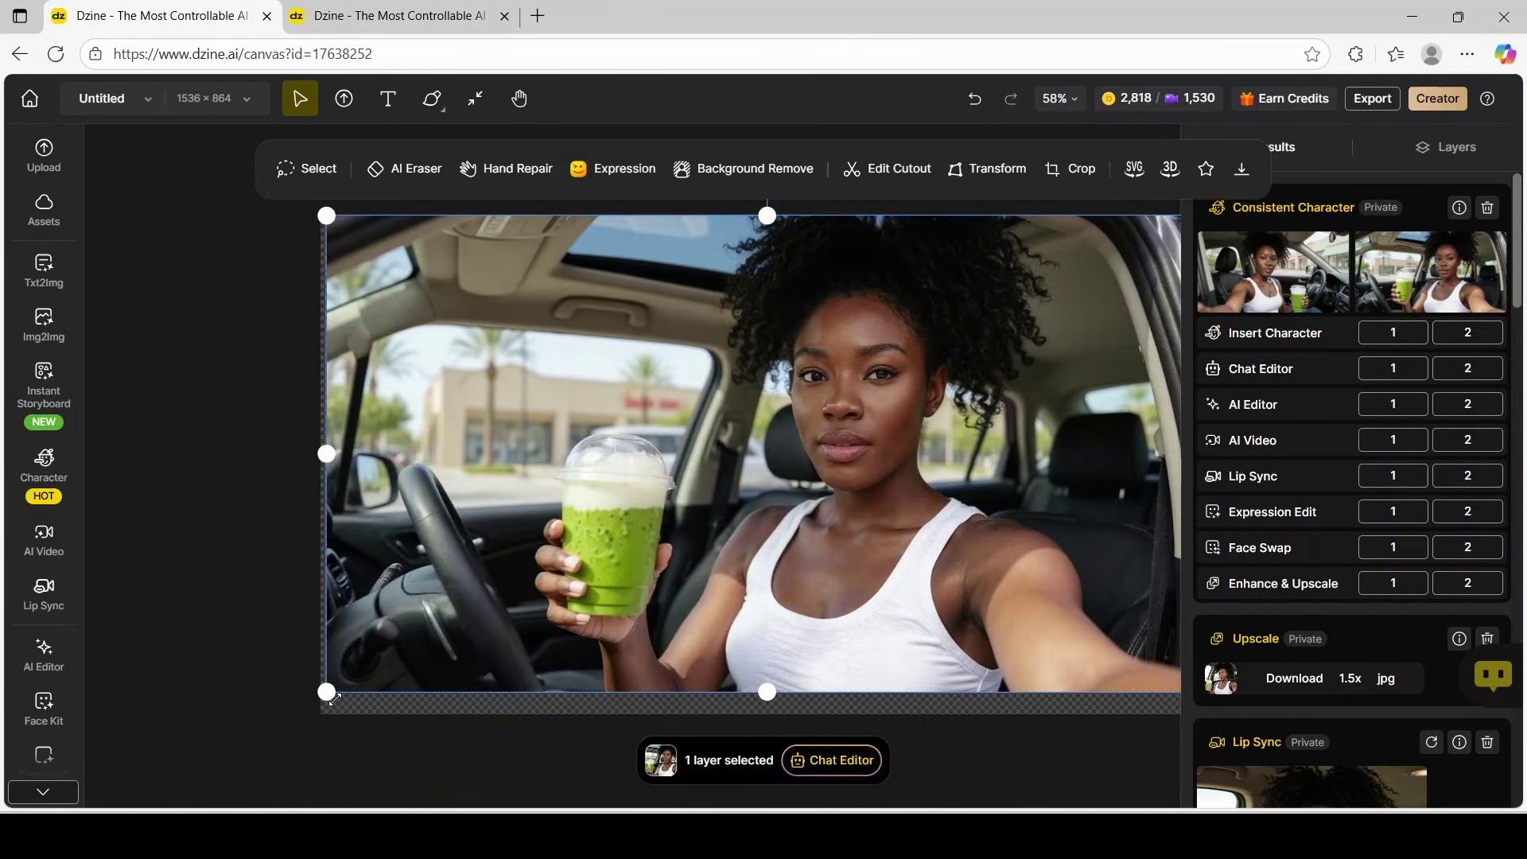
drag(333, 698, 307, 723)
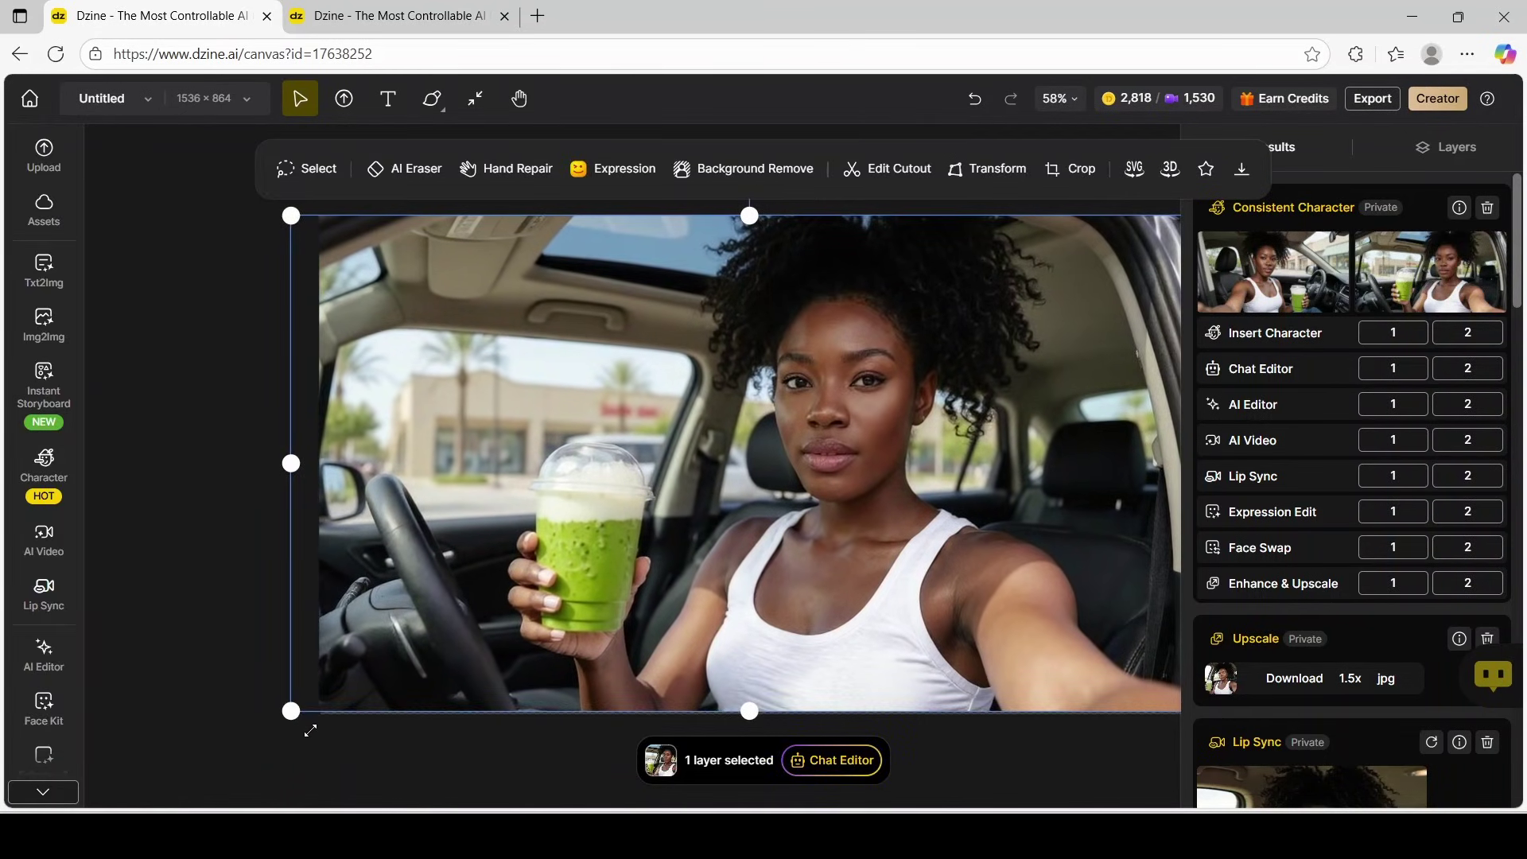
click(179, 524)
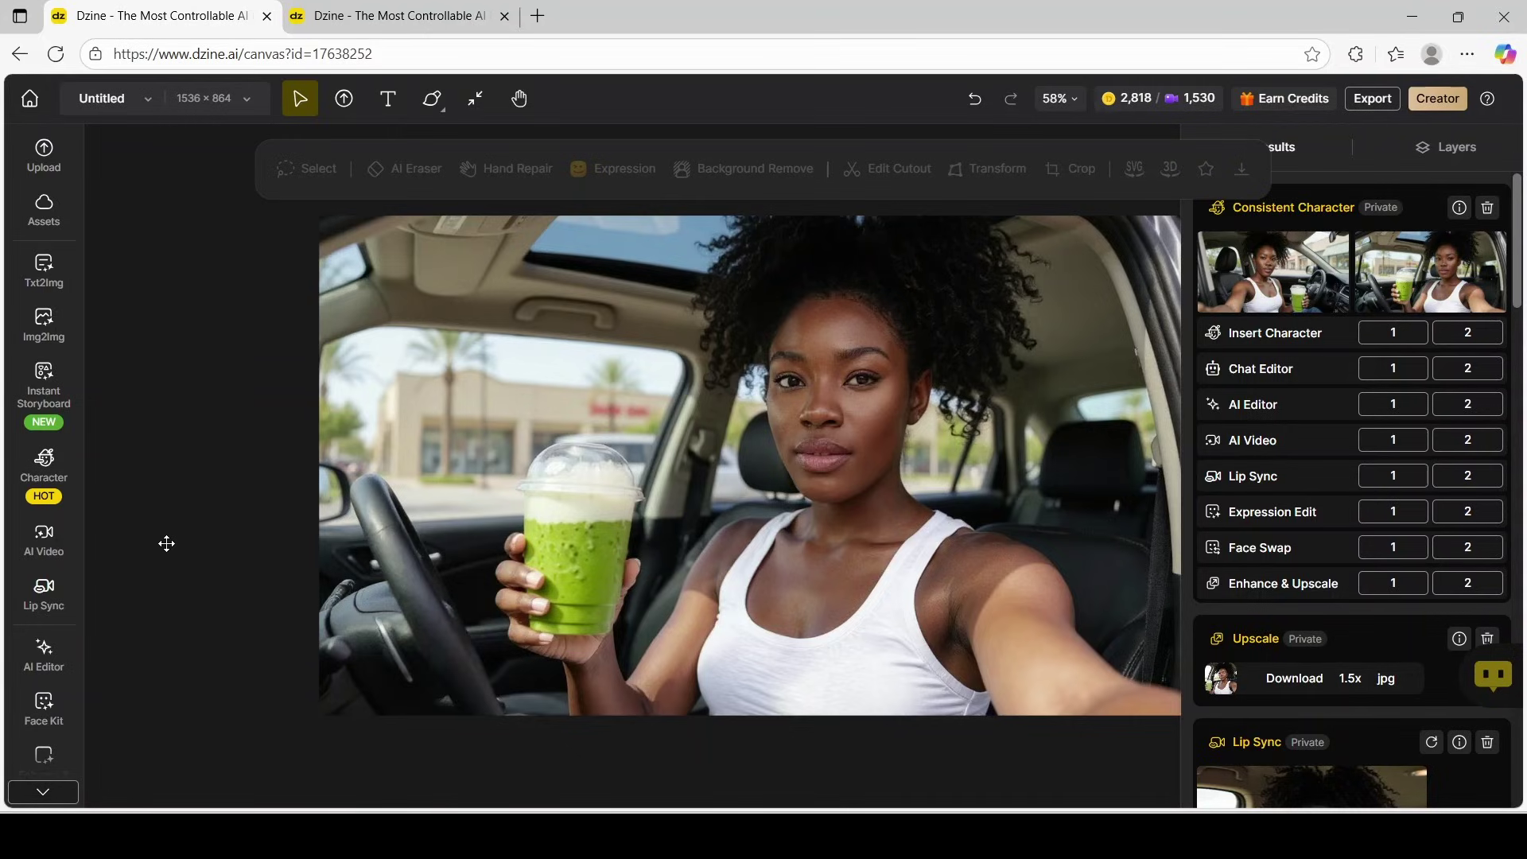
Start Lip Sync with the canvas car-selfie, select its detected face, and crop to 16:9
mouse_move(49, 606)
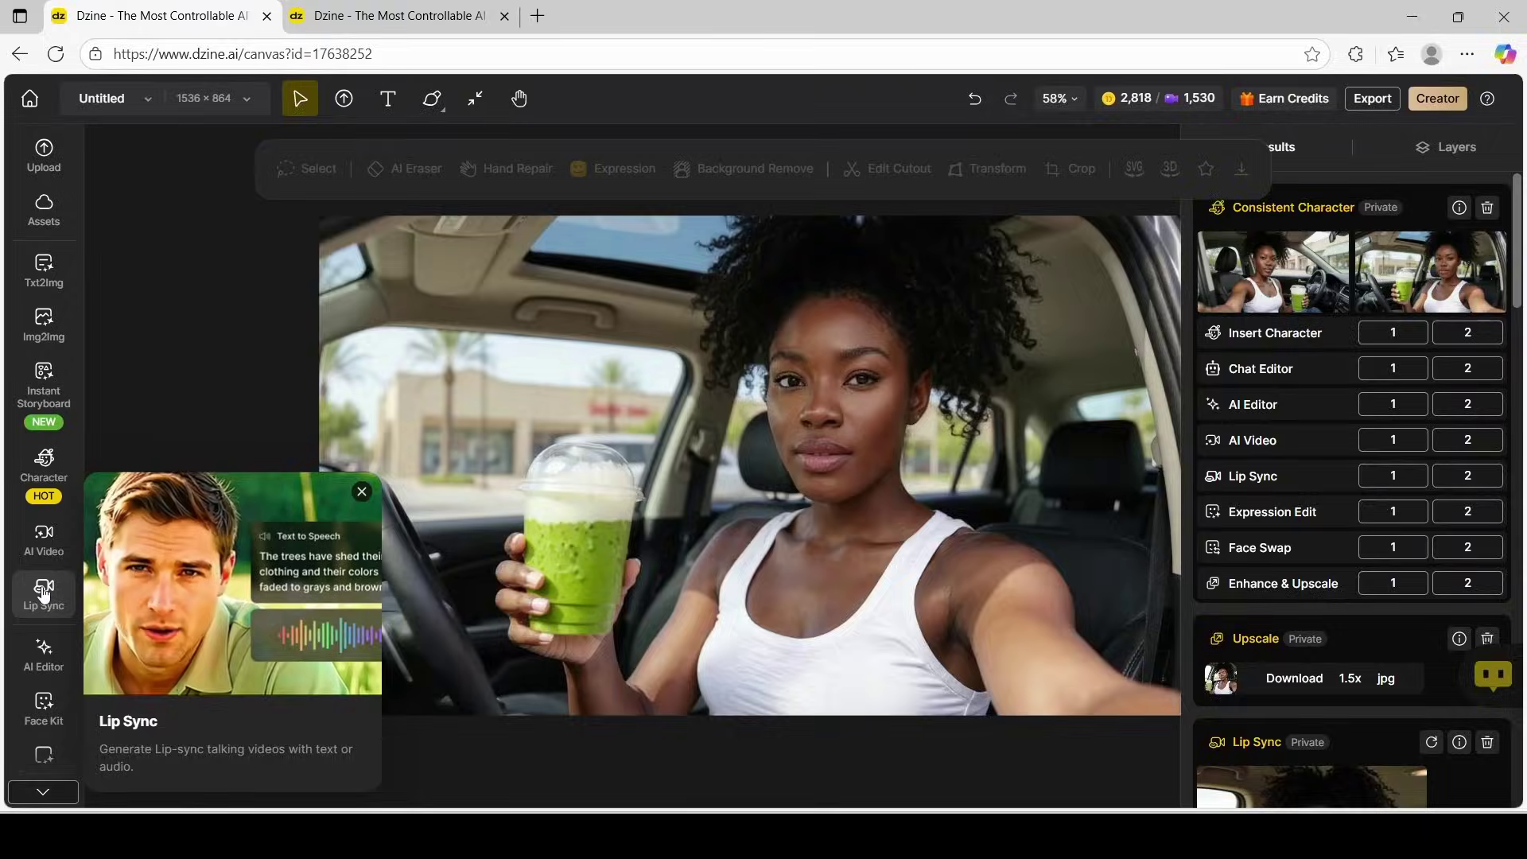
click(44, 596)
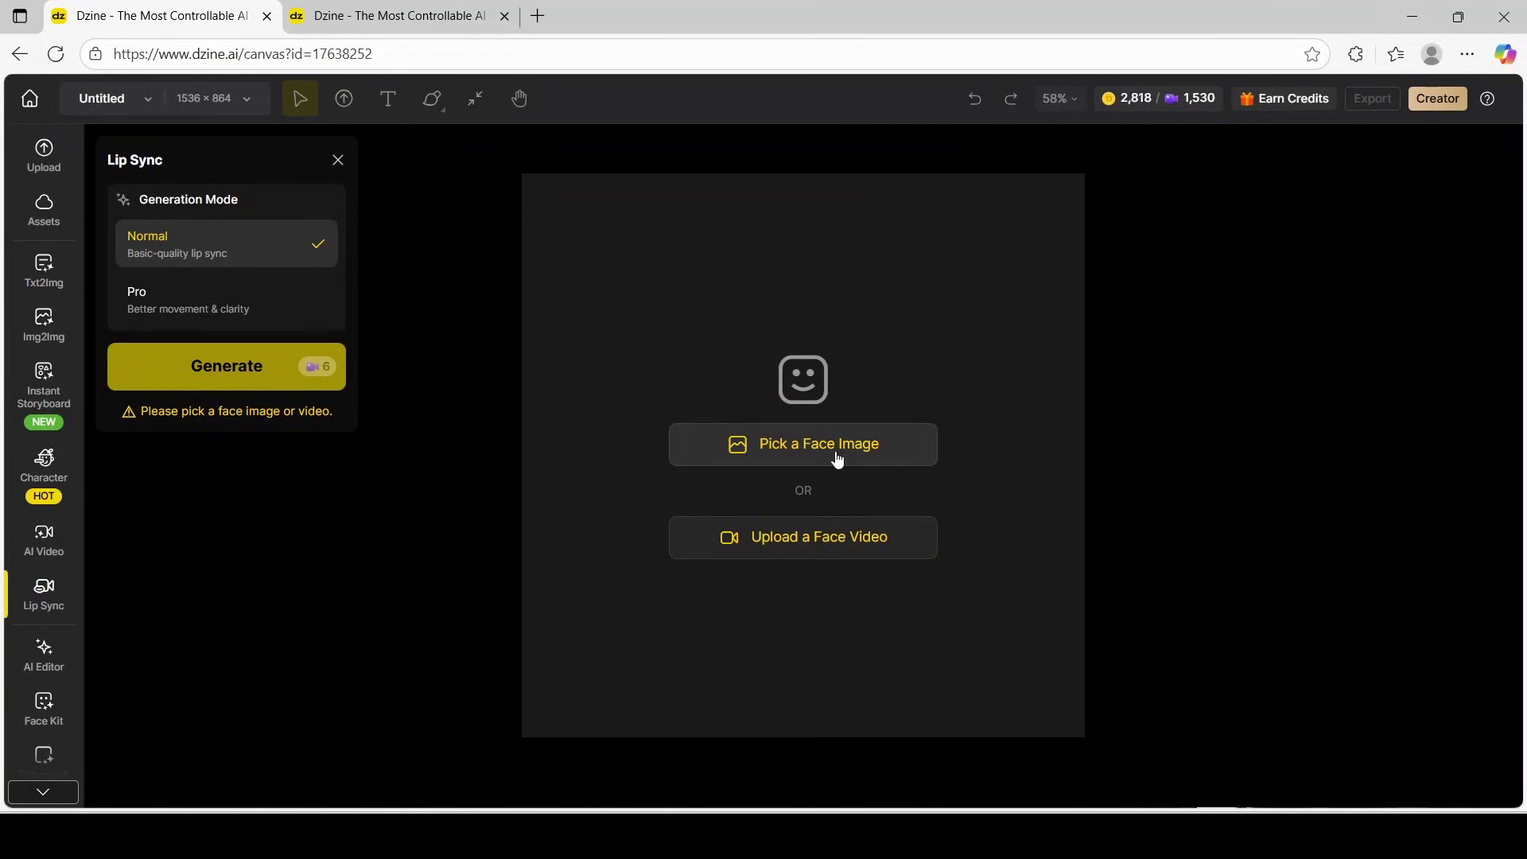
click(777, 452)
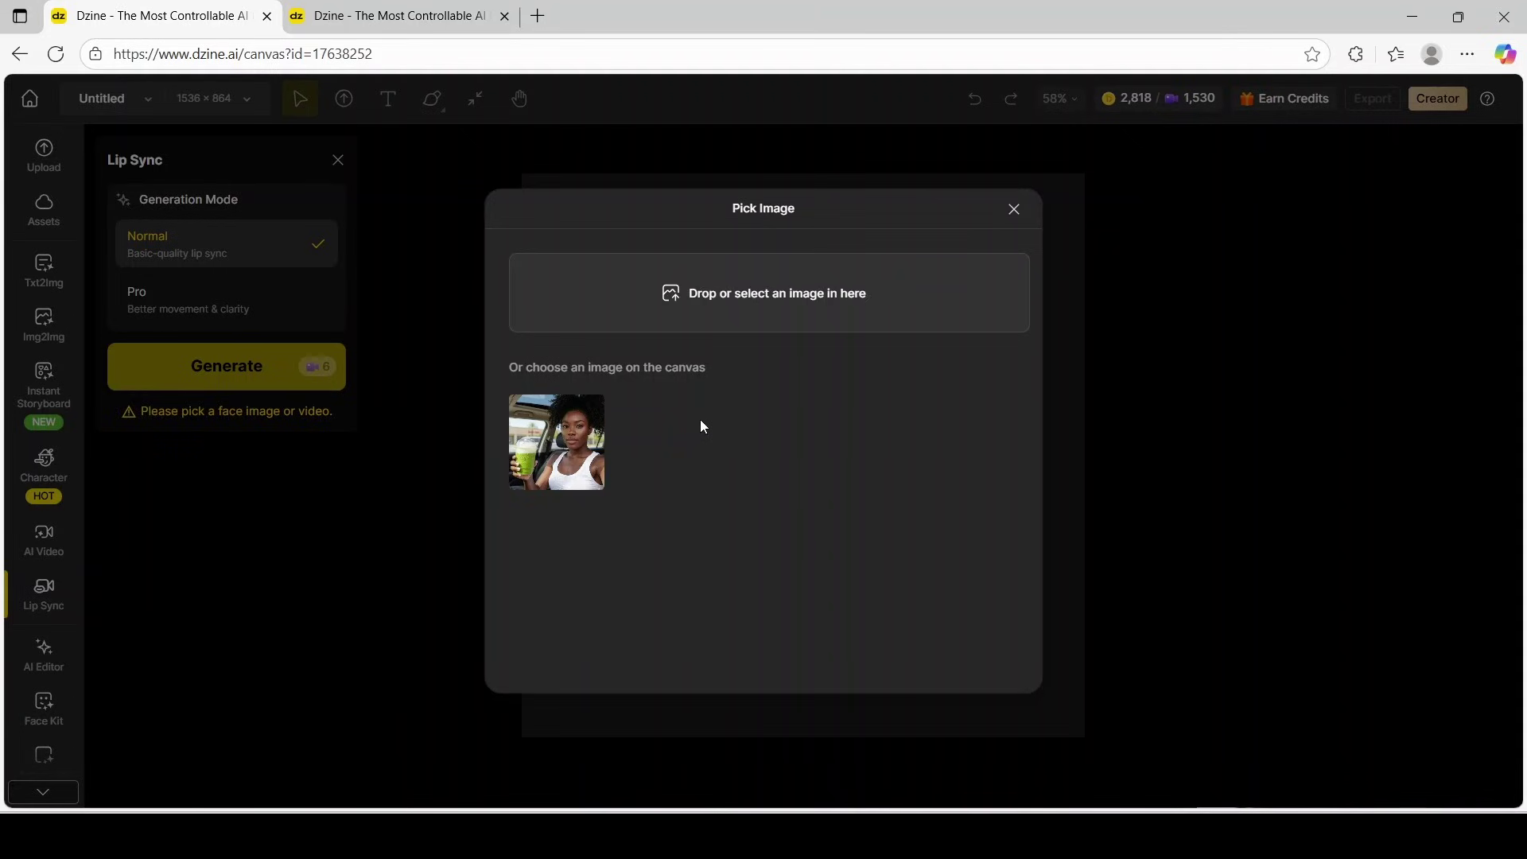
click(531, 436)
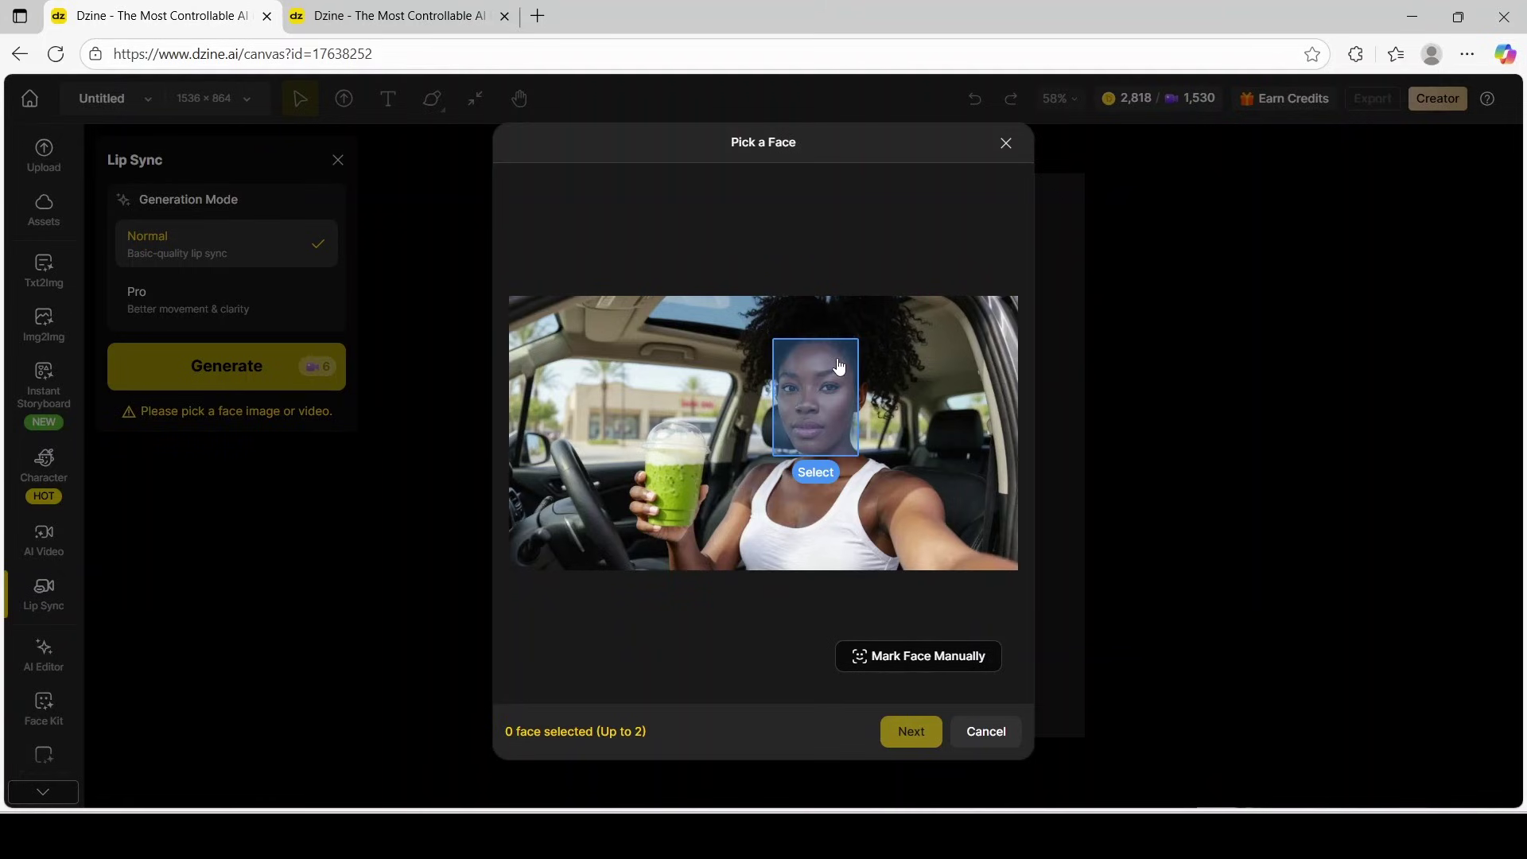
click(808, 383)
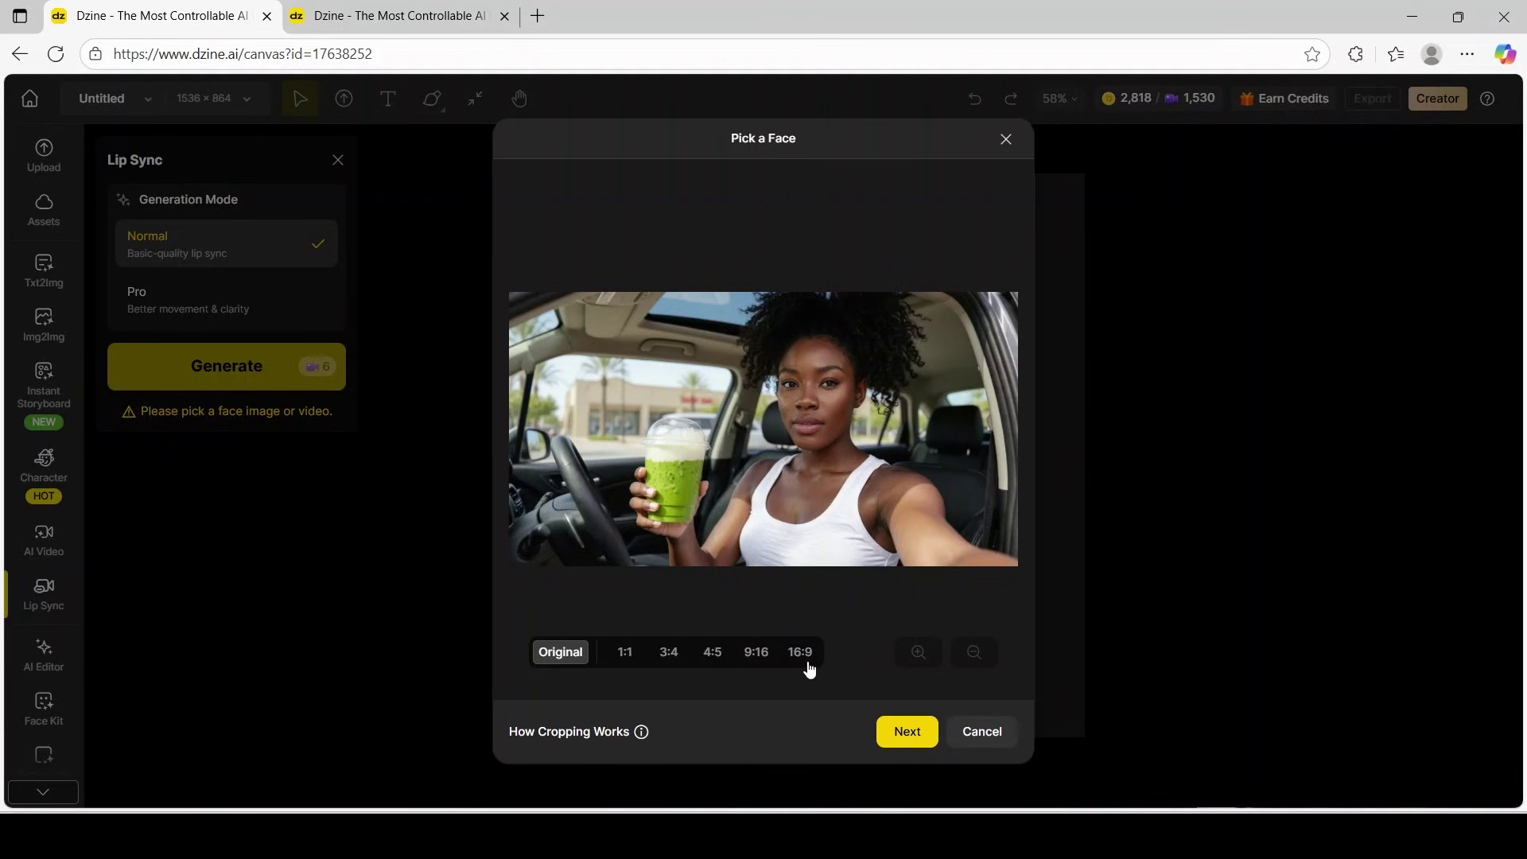
click(804, 663)
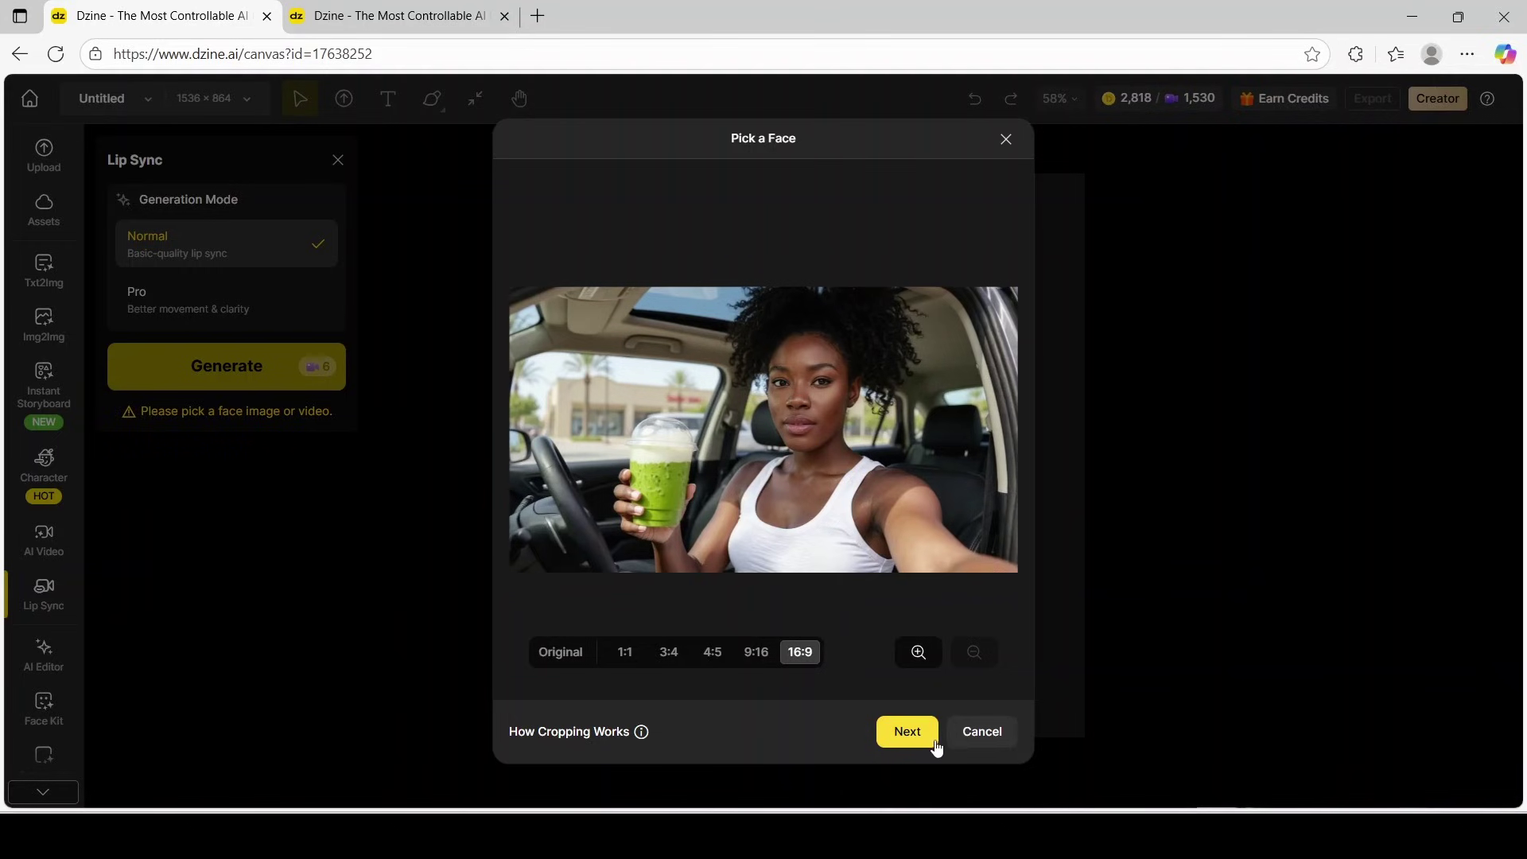
Confirm the 16:9 face crop and bring up the Speaking Voice options
click(909, 734)
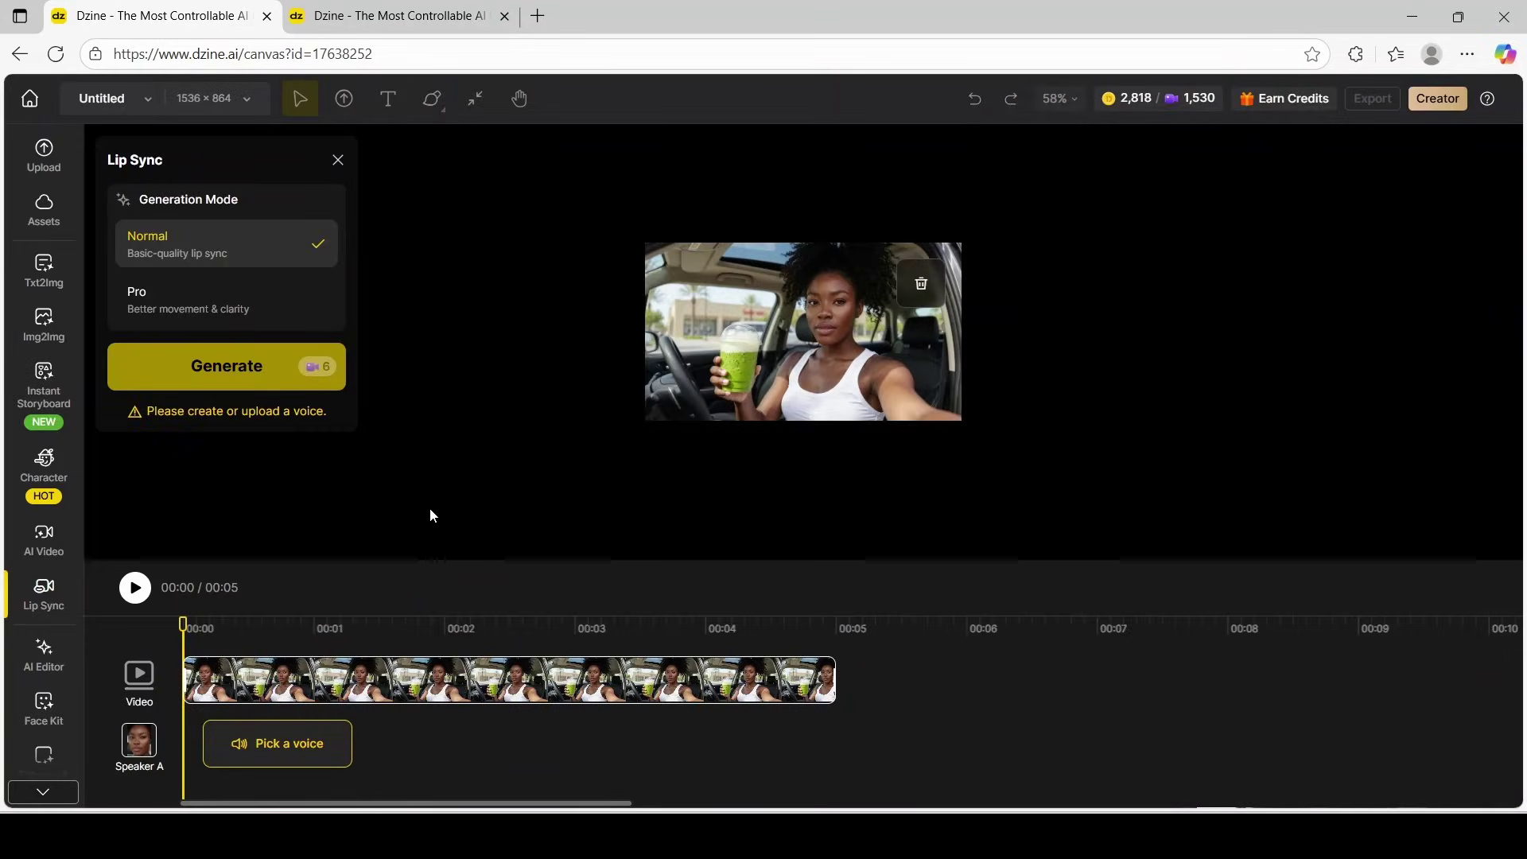
click(266, 751)
click(566, 253)
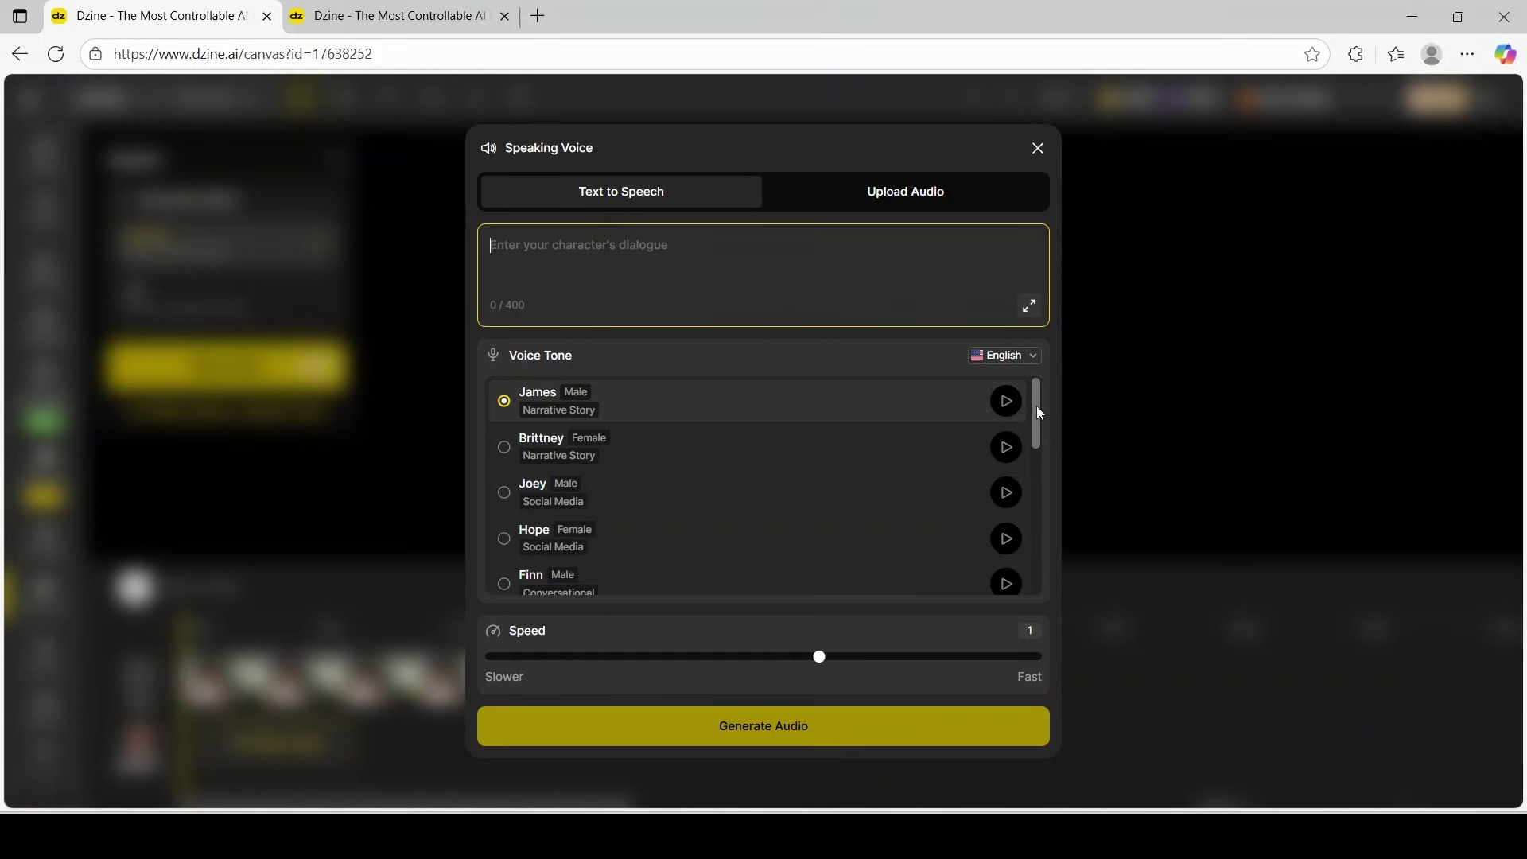
mouse_move(1037, 406)
mouse_down()
mouse_move(1039, 565)
mouse_move(1037, 407)
mouse_up()
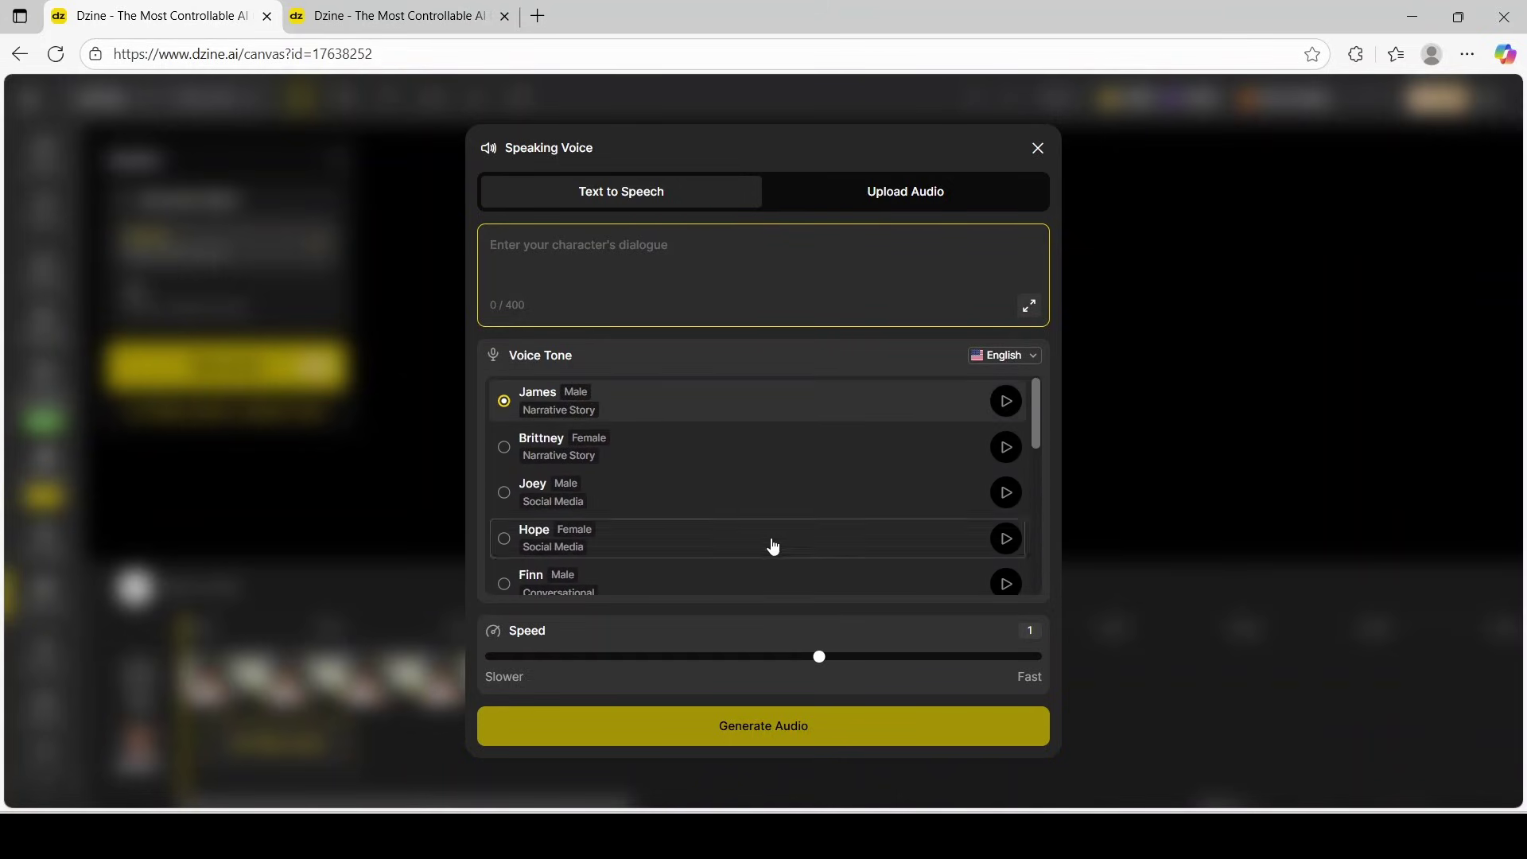
Preview the Hope voice, then switch to Upload Audio (up to 30 seconds, 20MB)
click(679, 551)
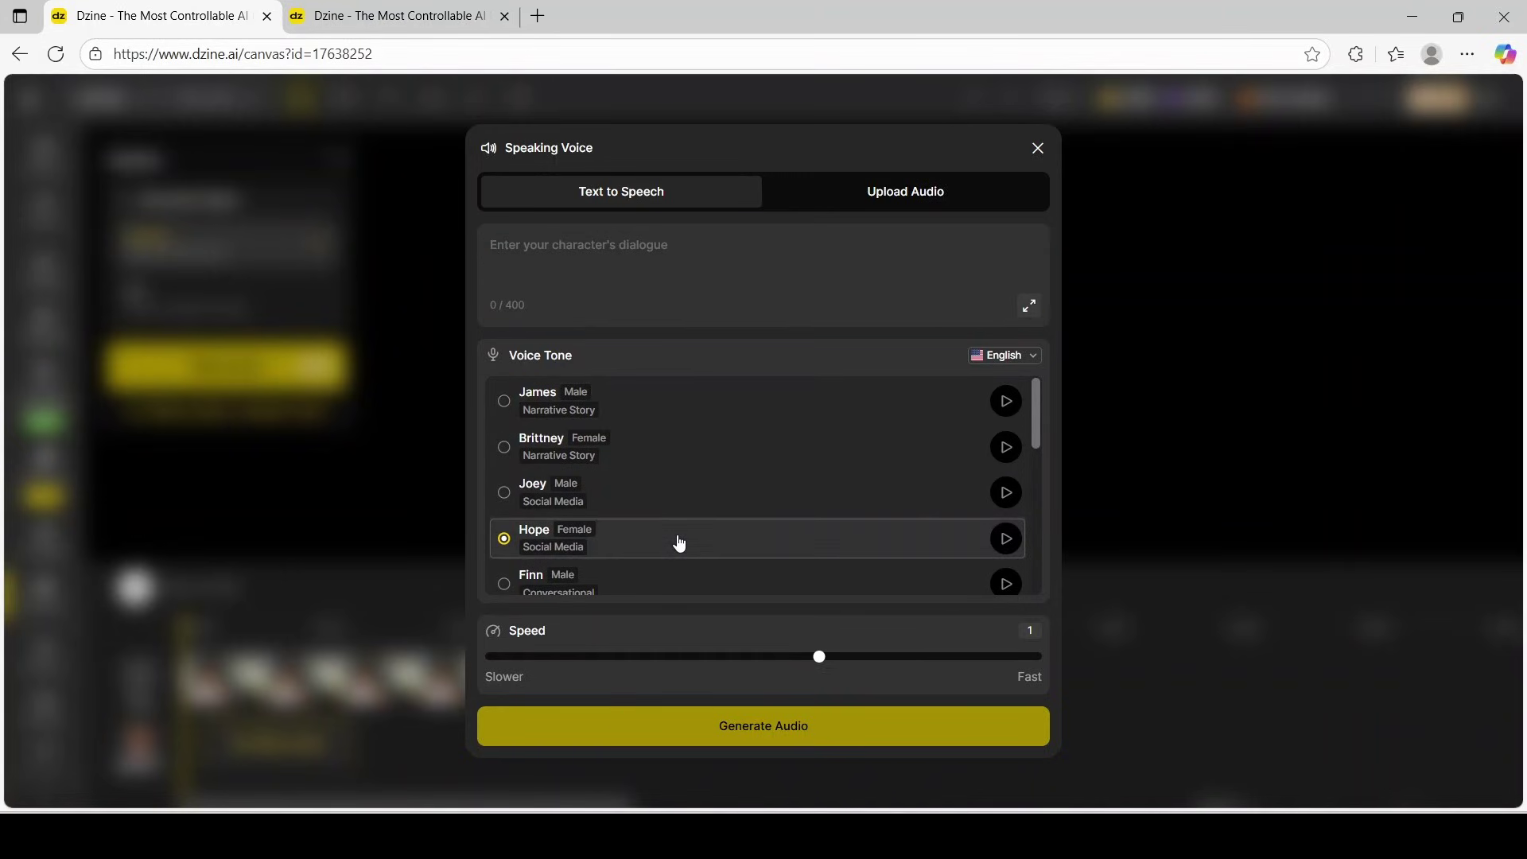
click(1006, 541)
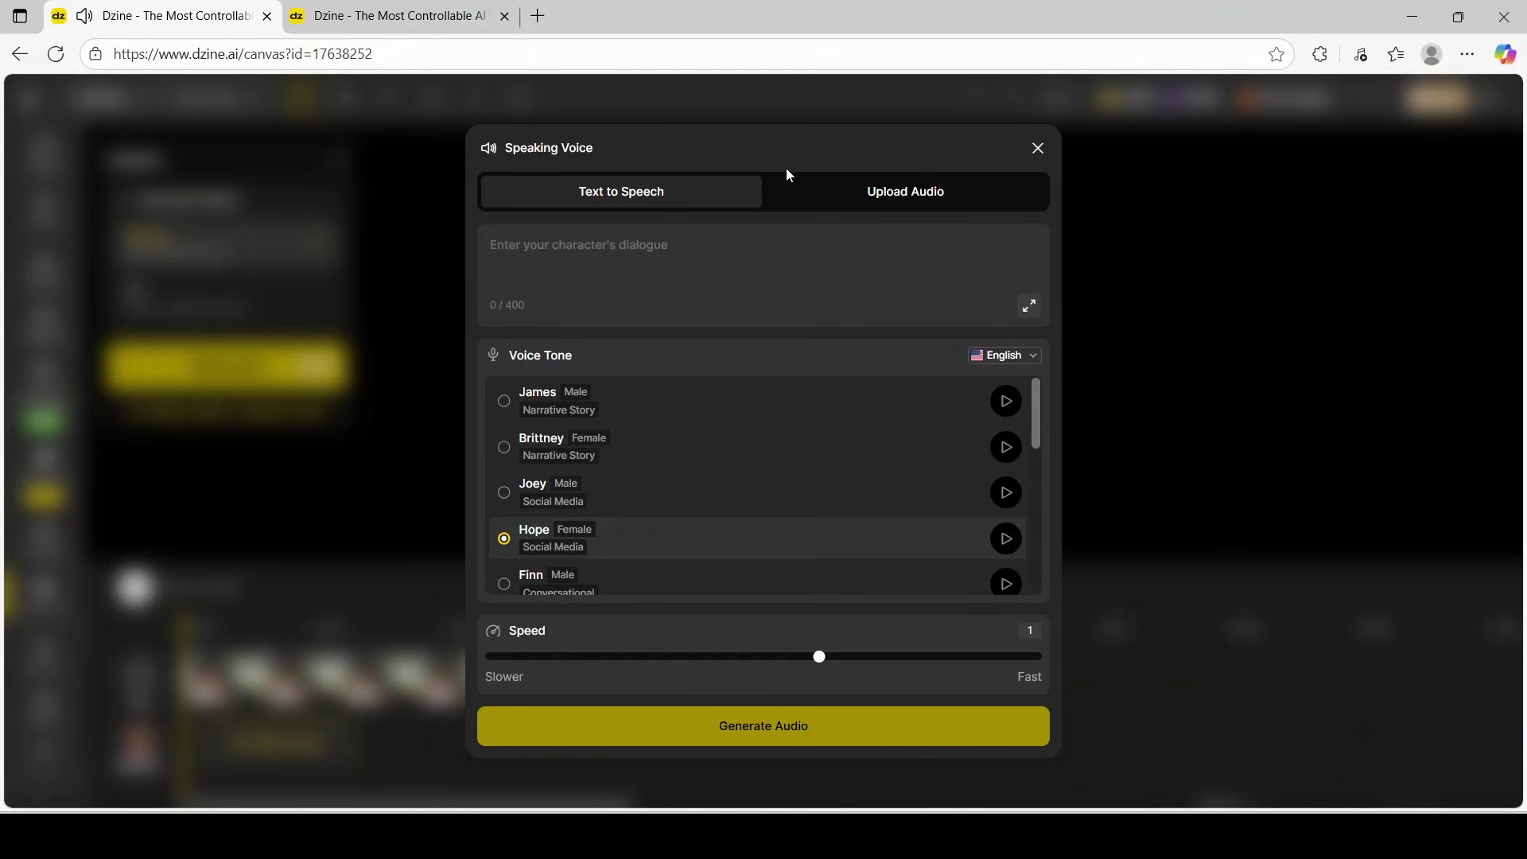
click(674, 254)
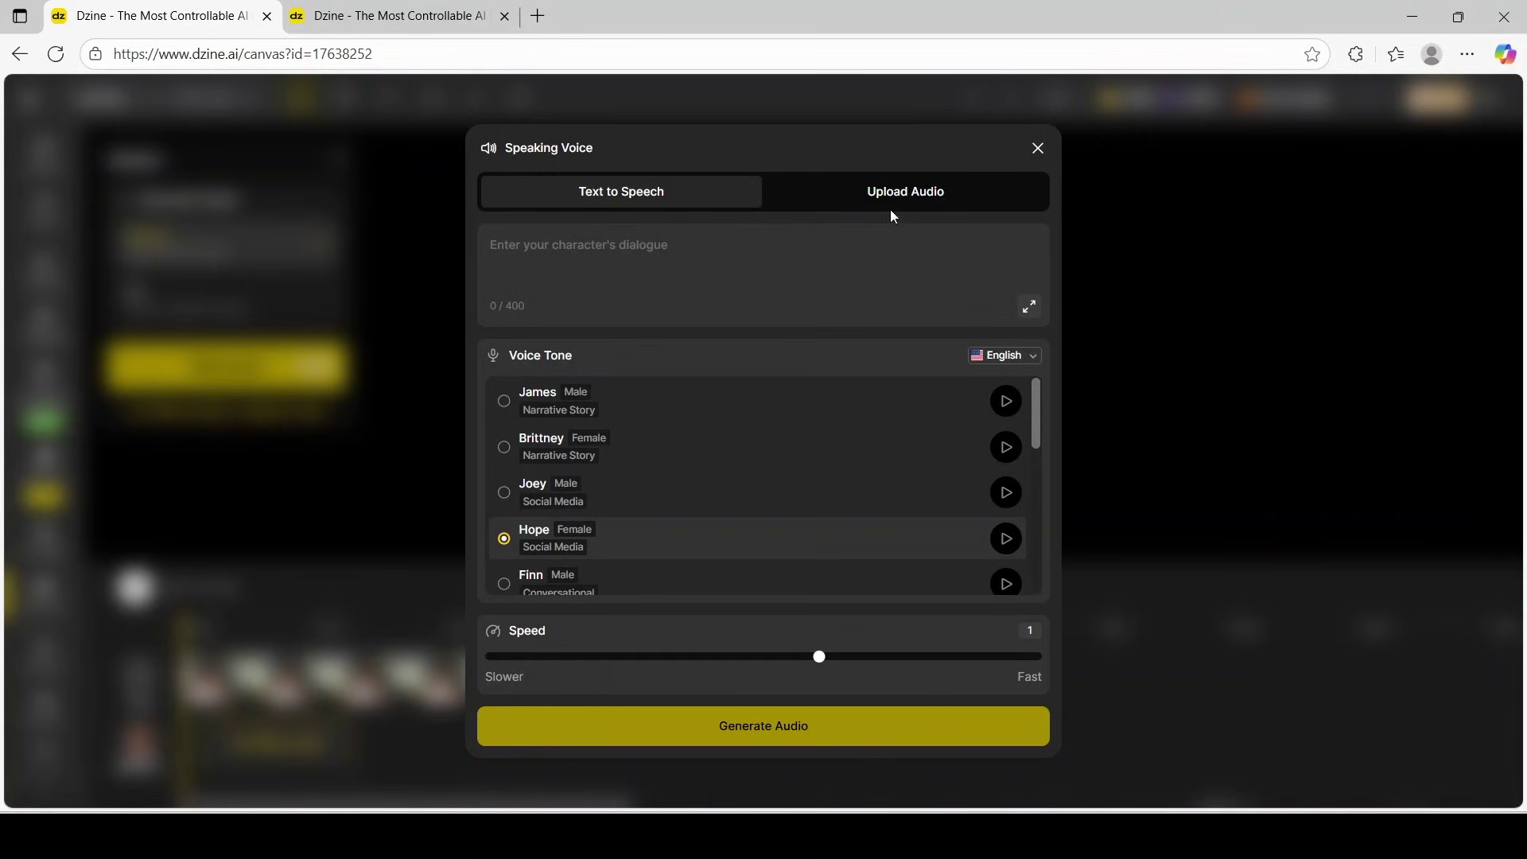
click(910, 196)
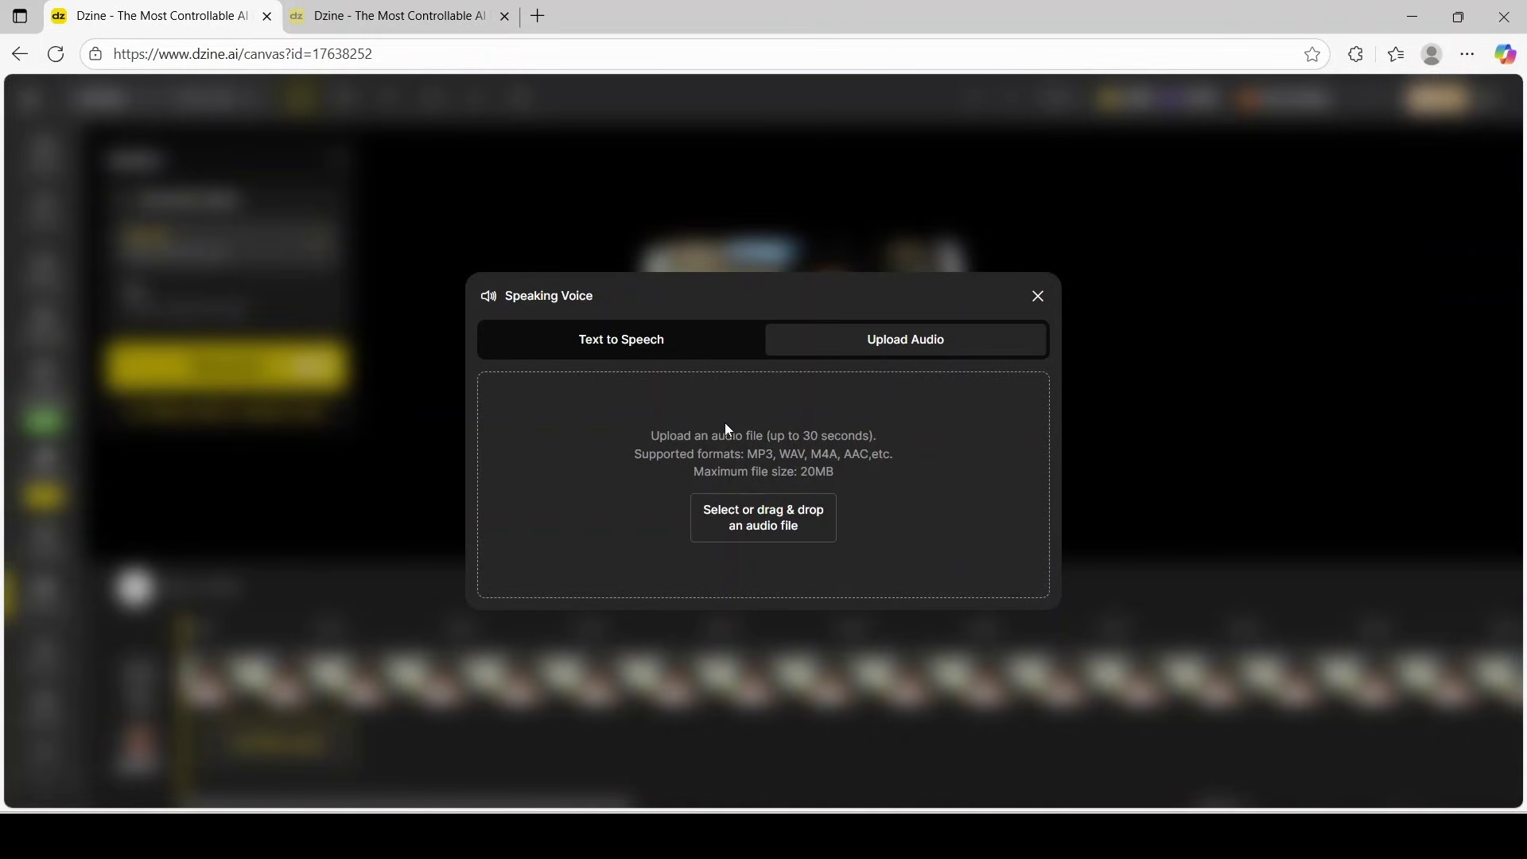
Upload the Sample Audio file as Speaker A's voice track
click(770, 522)
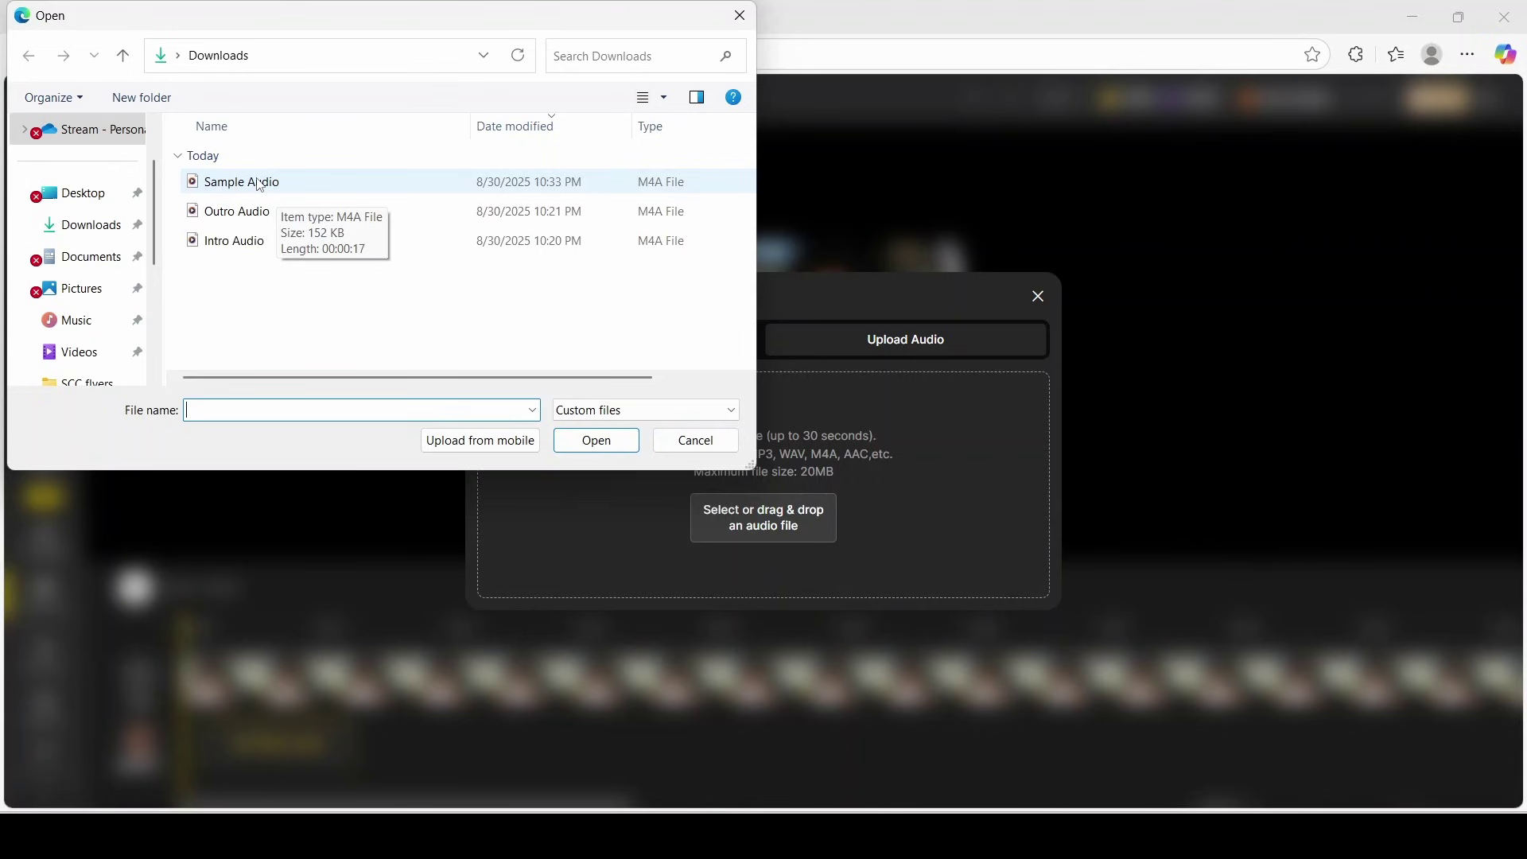
click(253, 185)
click(598, 440)
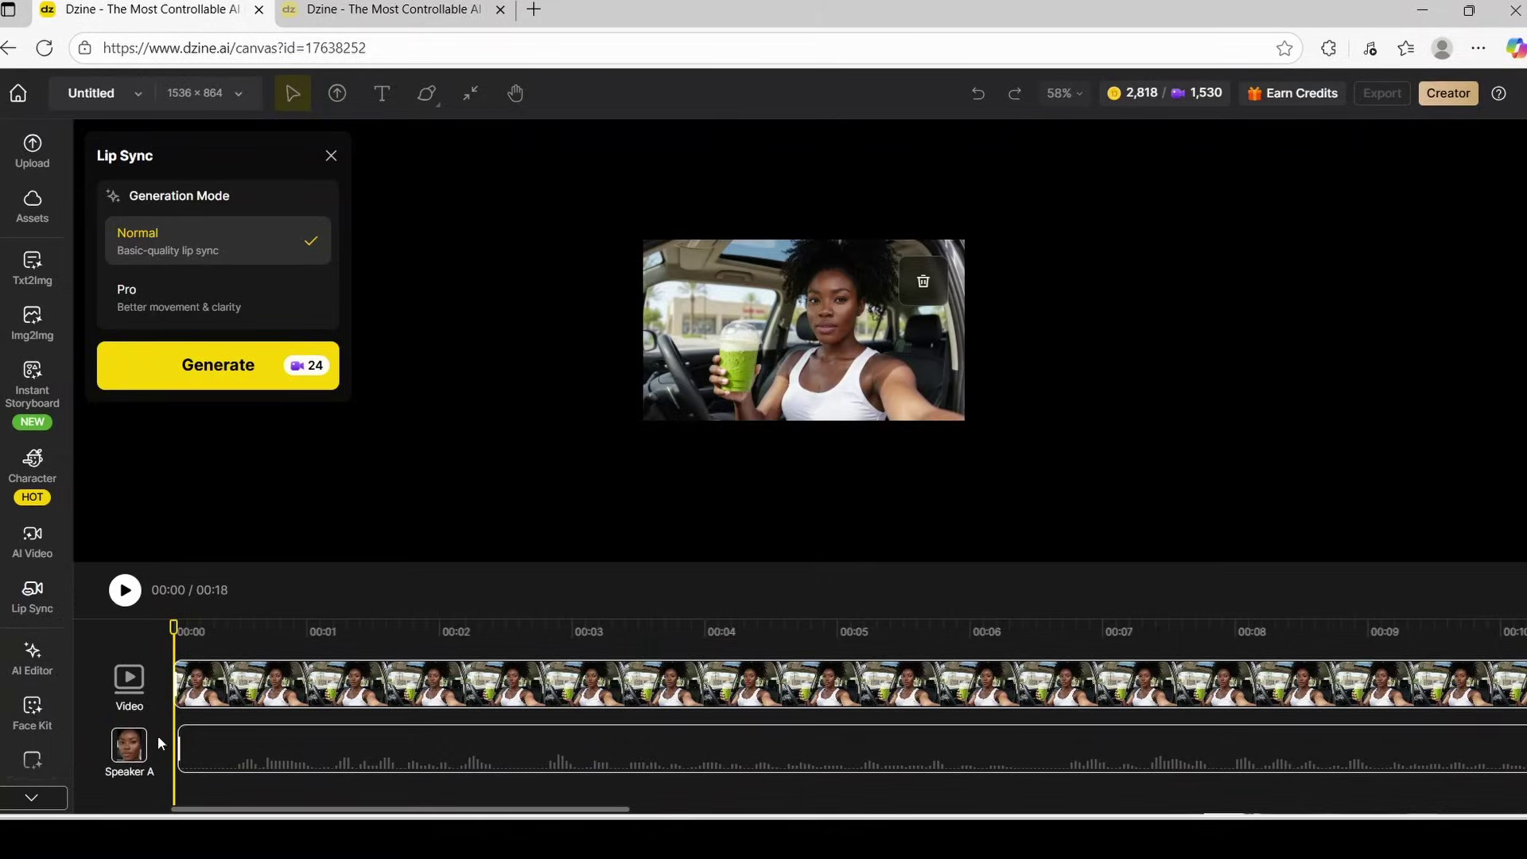
Trim and align the audio clip to the start, and extend the video clip to 00:28
drag(179, 747, 236, 745)
drag(341, 754, 266, 748)
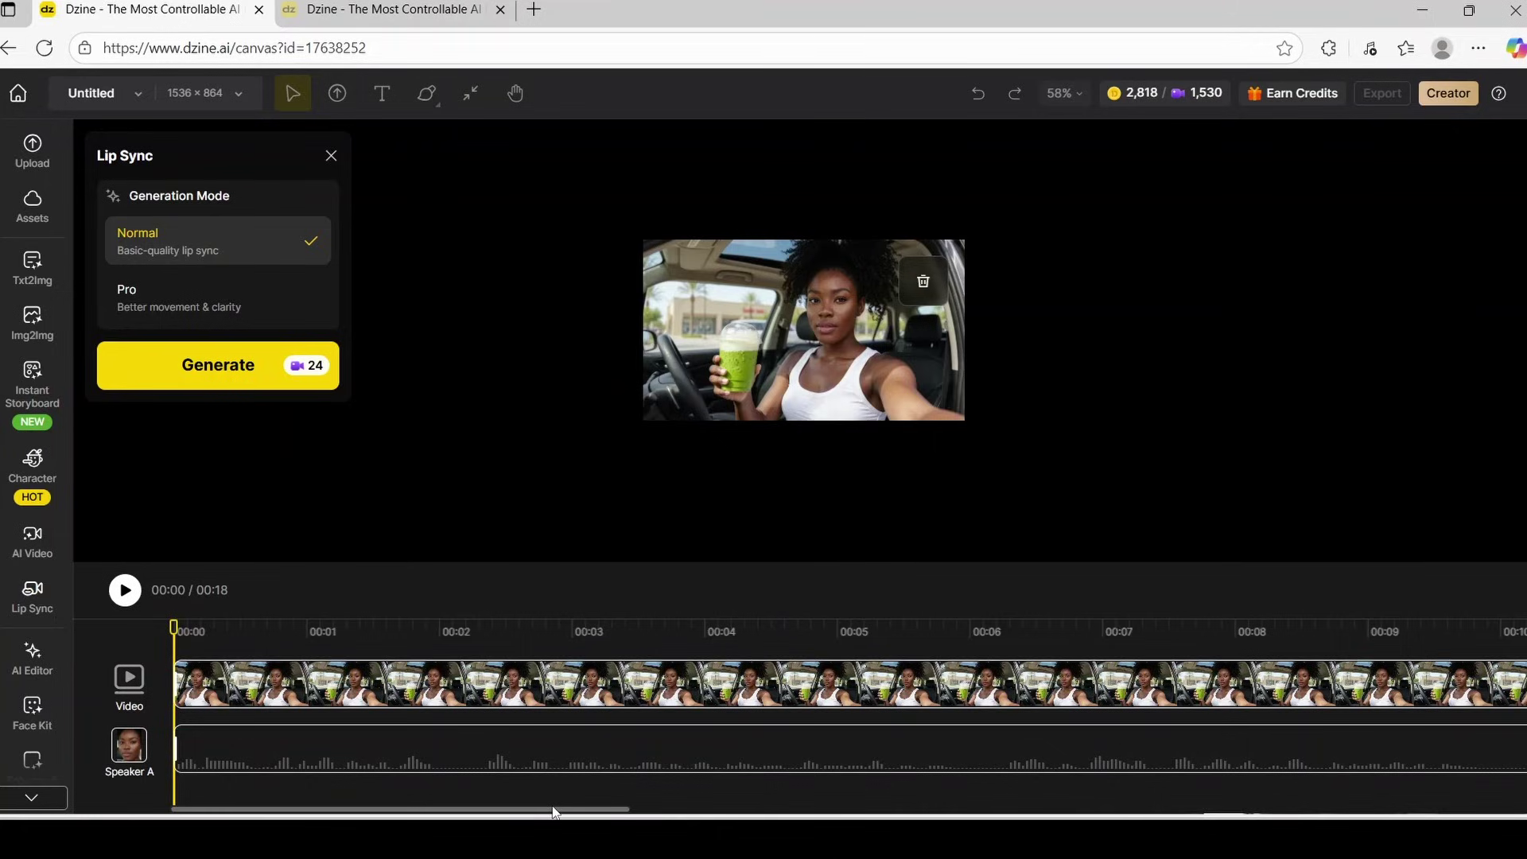
drag(555, 811, 1033, 794)
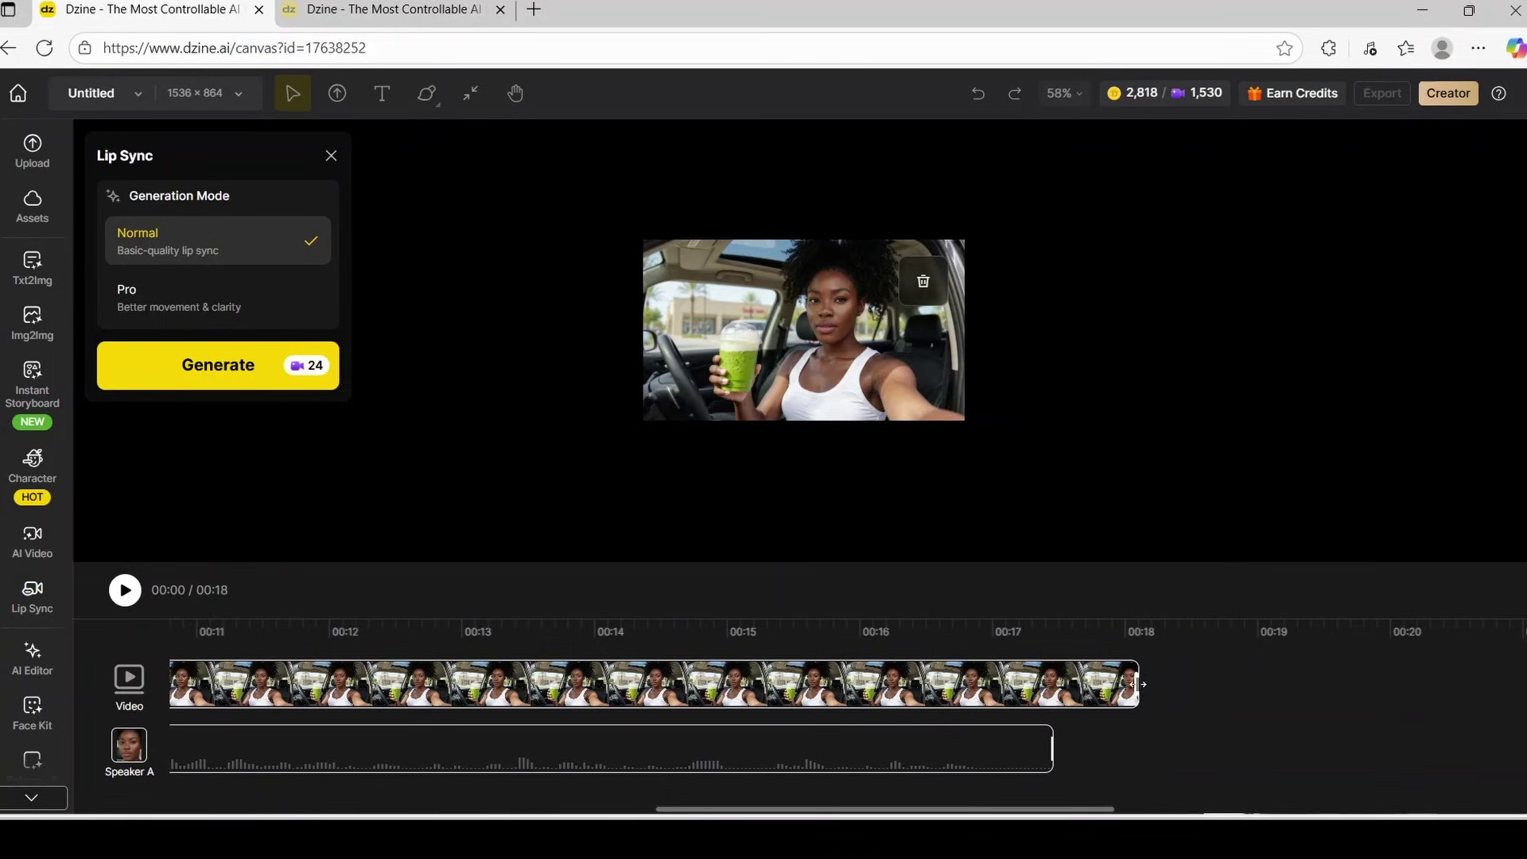
drag(1135, 684, 1033, 682)
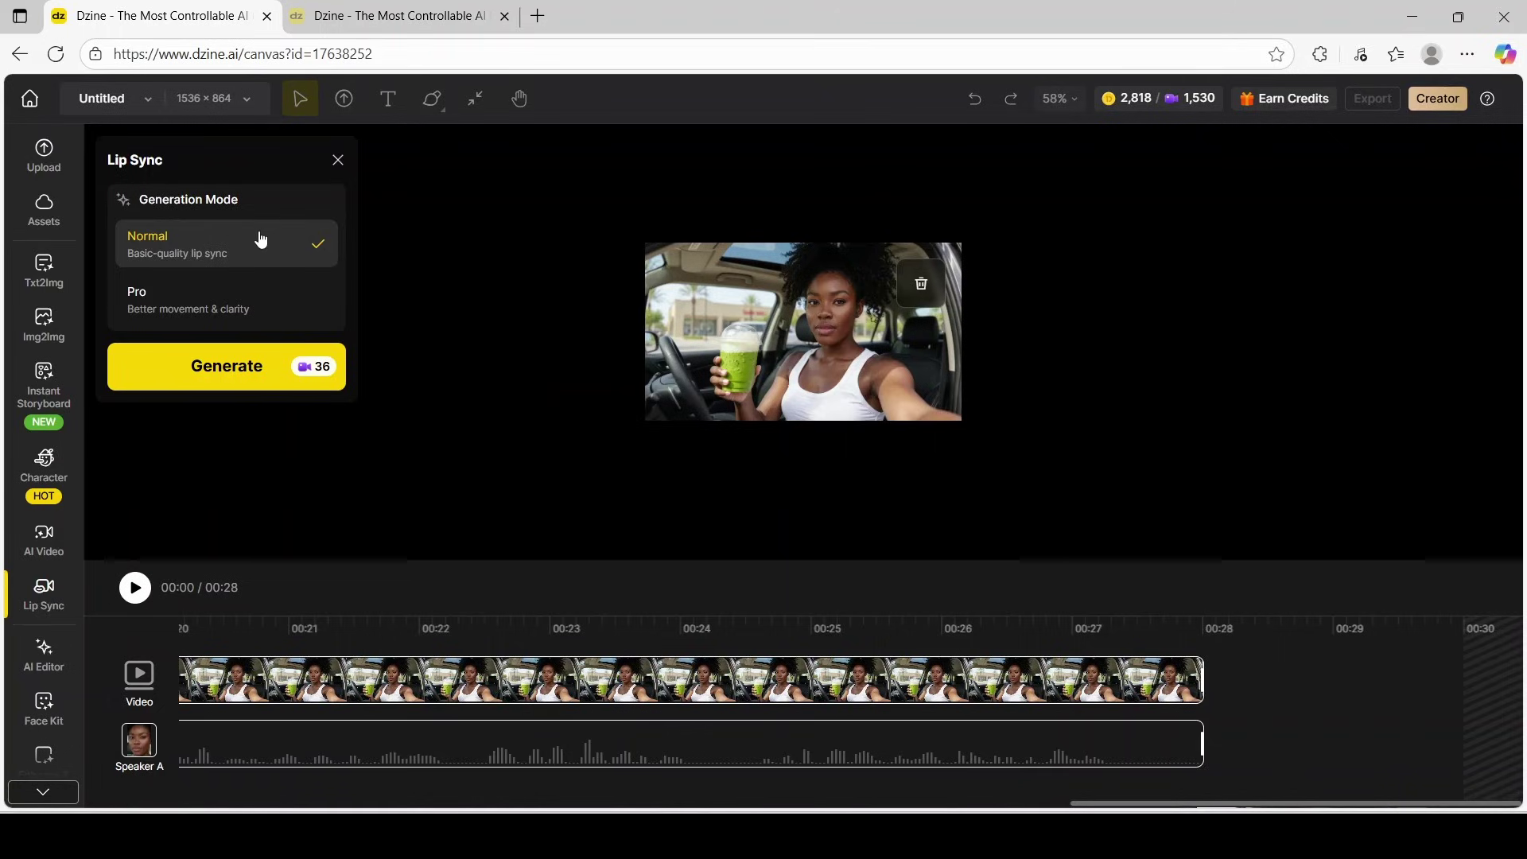
Generate the lip-sync video in Pro generation mode for 216 credits
click(209, 307)
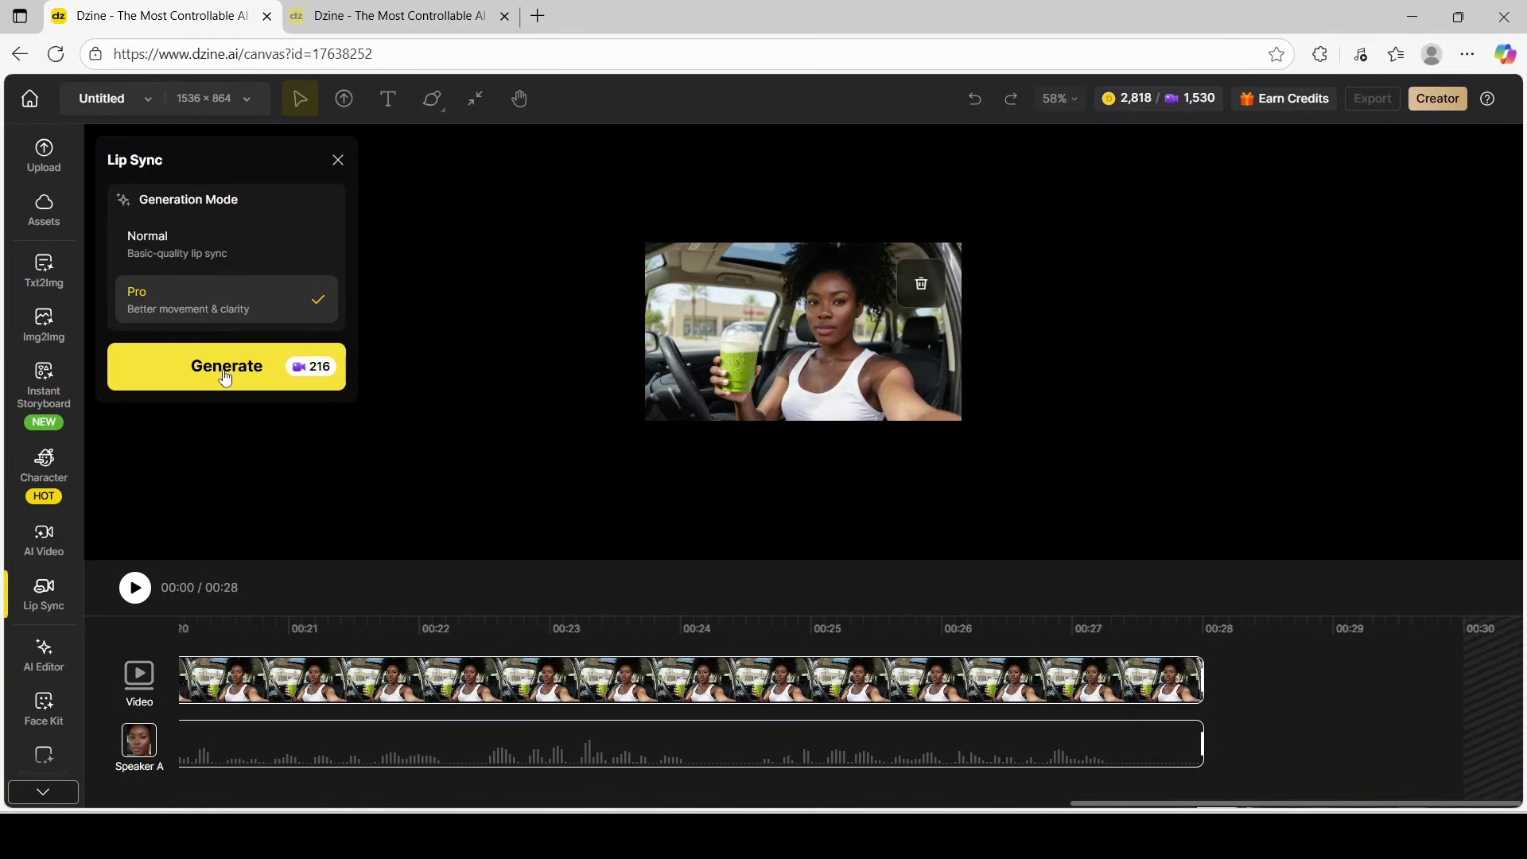
click(225, 368)
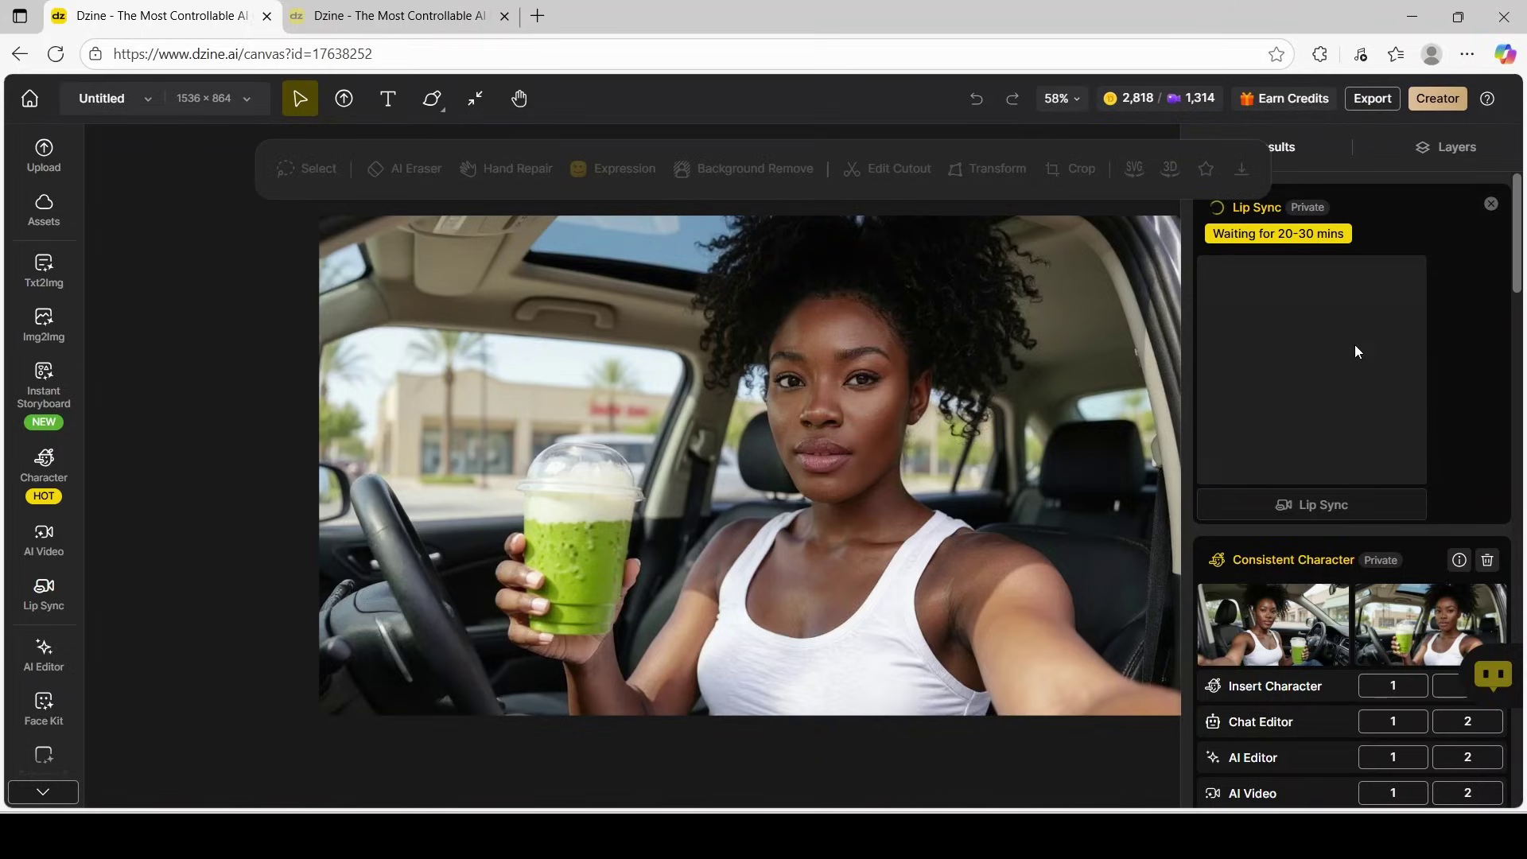